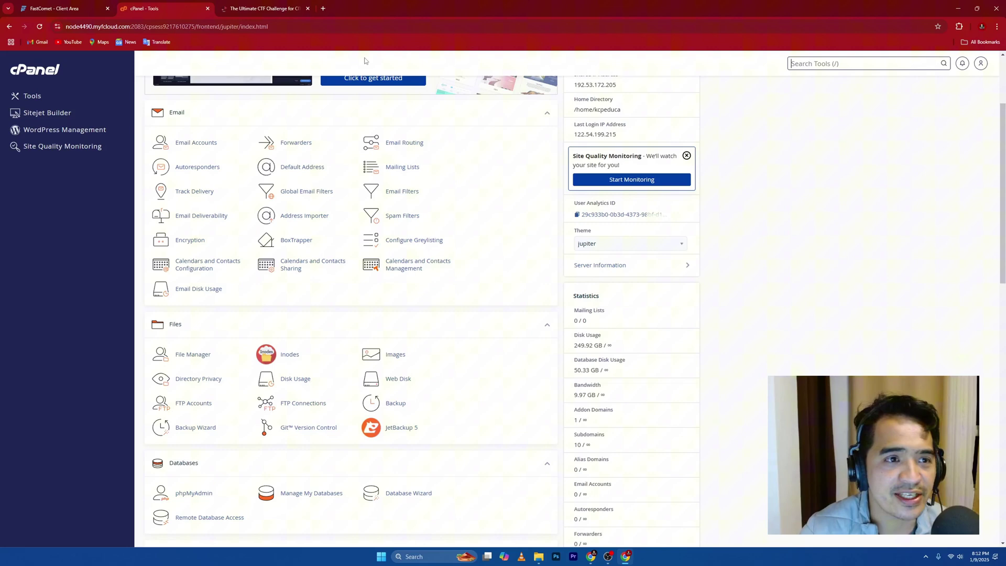
# Show the CTFd site tab and check its server address, 180.191.32.52.
pyautogui.press('/')
pyautogui.click(277, 8)
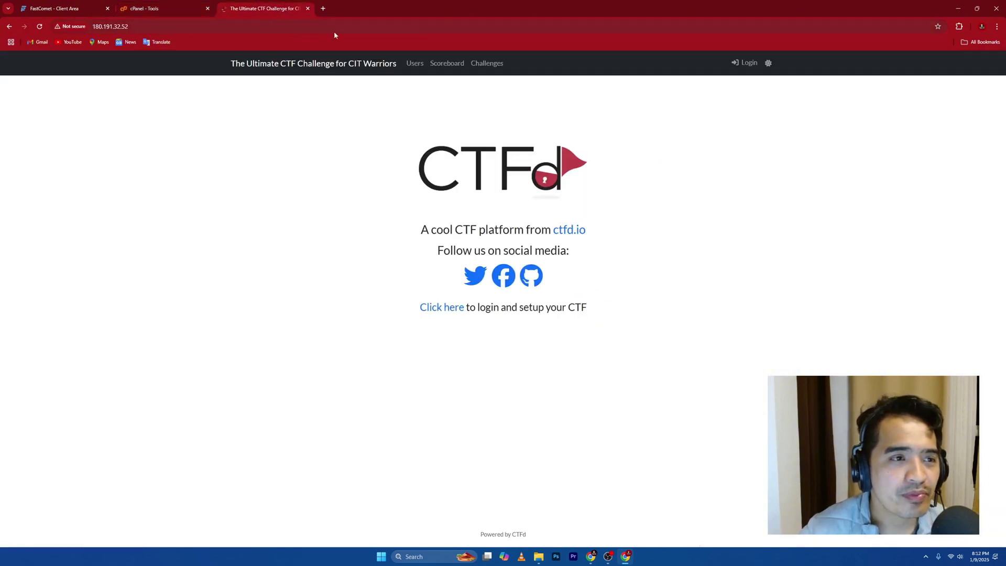
pyautogui.click(161, 24)
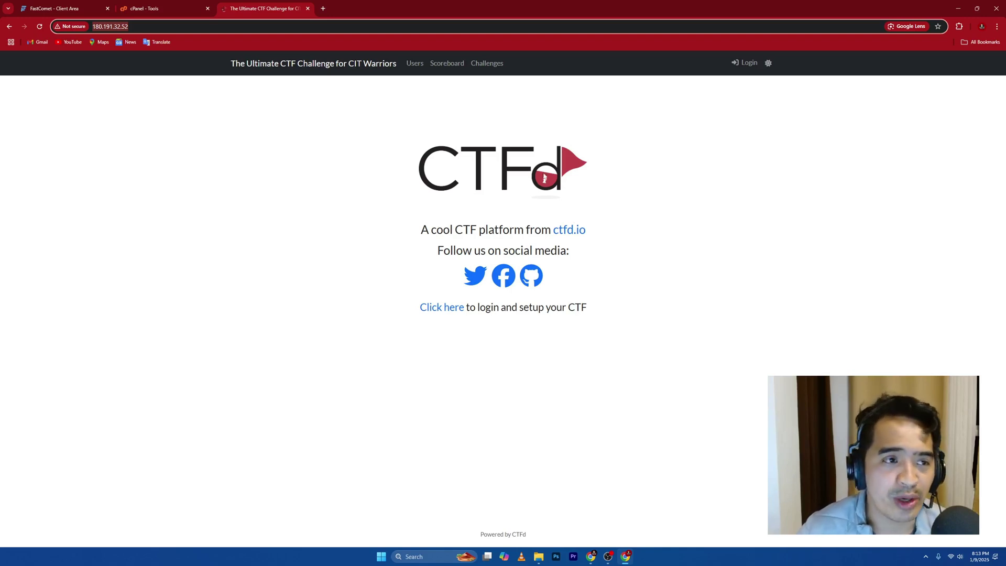
pyautogui.click(132, 27)
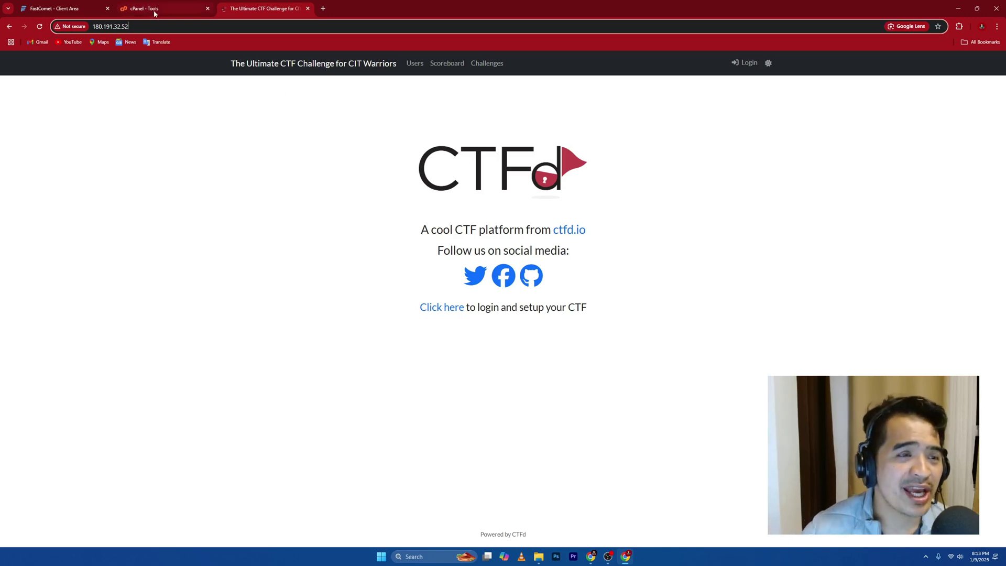
# Return to the cPanel tools tab and open the Domains page listing the account's 11 domains.
pyautogui.click(153, 10)
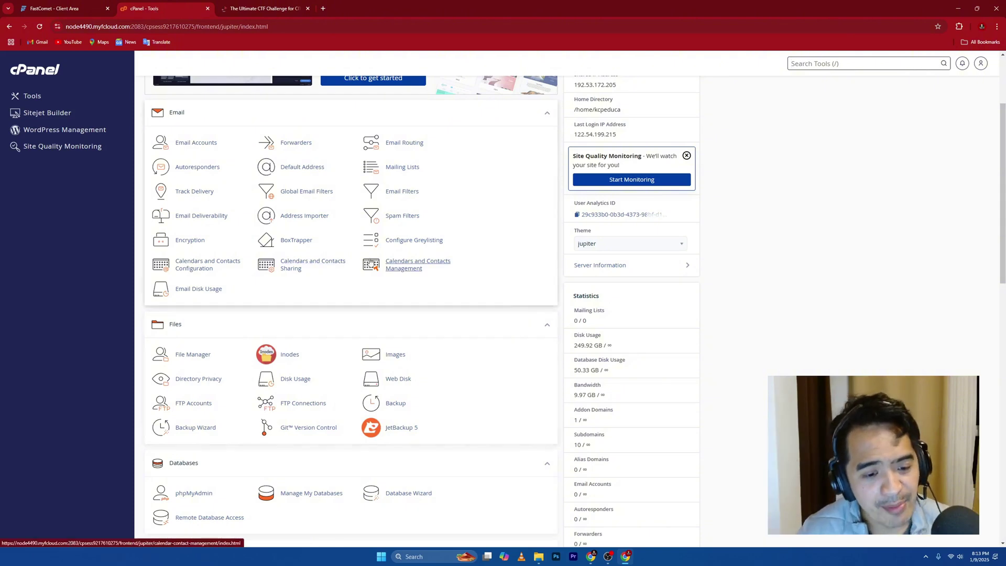
pyautogui.scroll(-1, 369, 265)
pyautogui.press('/')
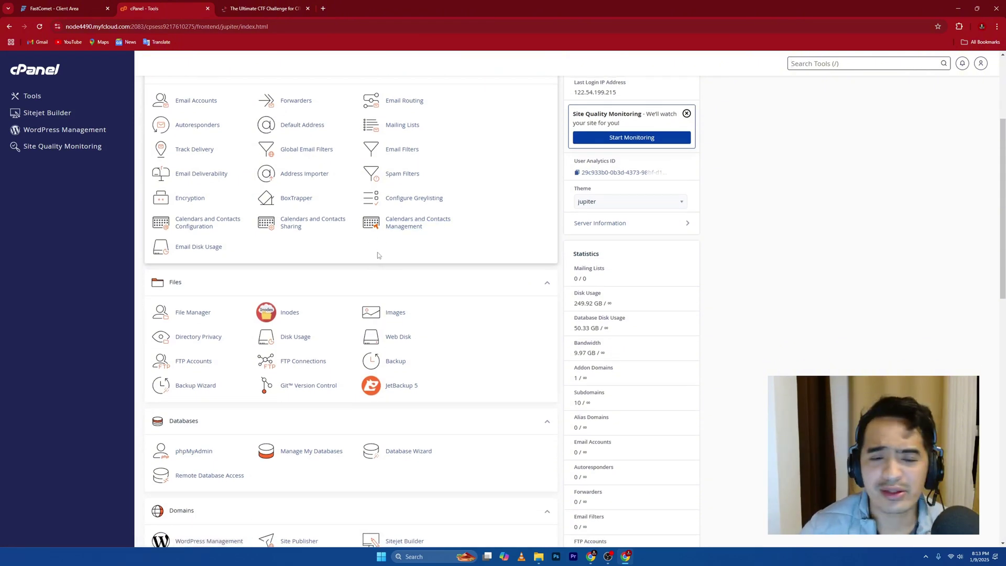
pyautogui.scroll(-1, 378, 255)
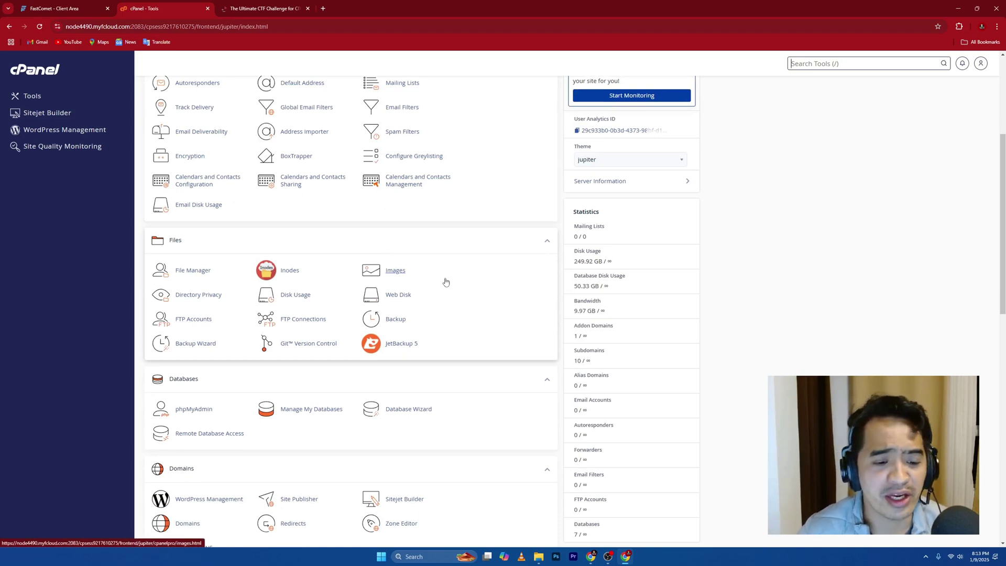
pyautogui.scroll(-1, 481, 293)
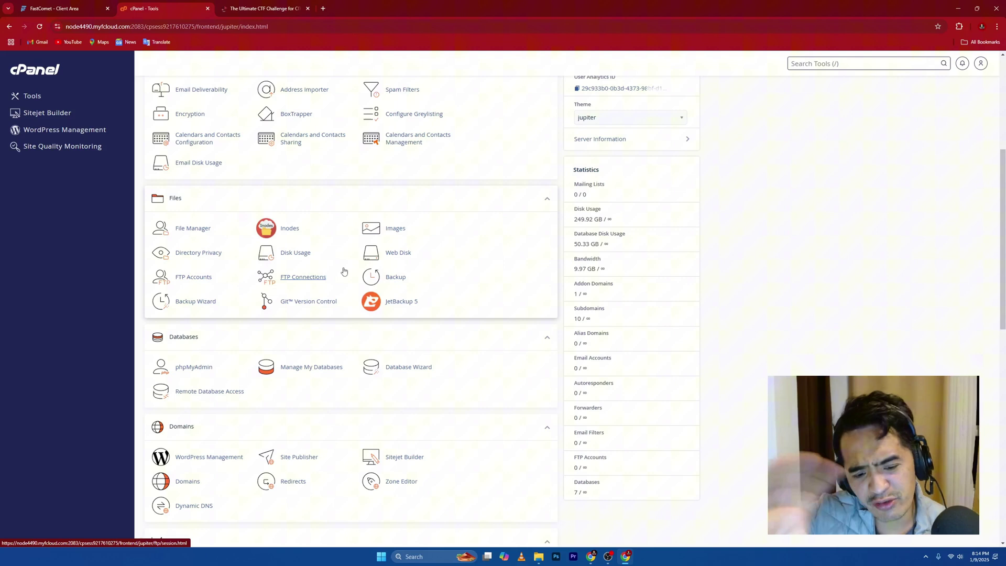
pyautogui.scroll(-2, 299, 247)
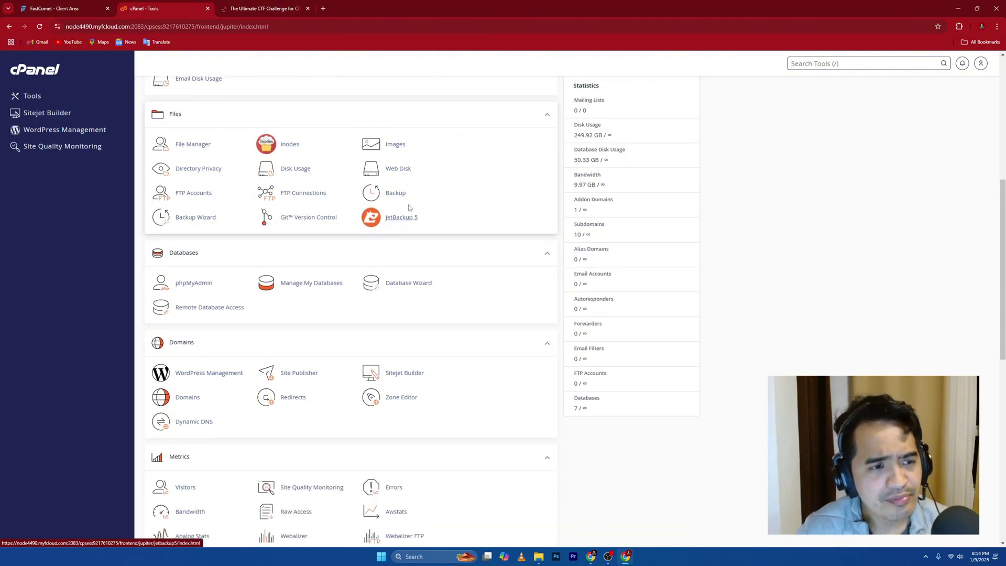
pyautogui.scroll(-1, 309, 296)
pyautogui.scroll(-2, 306, 297)
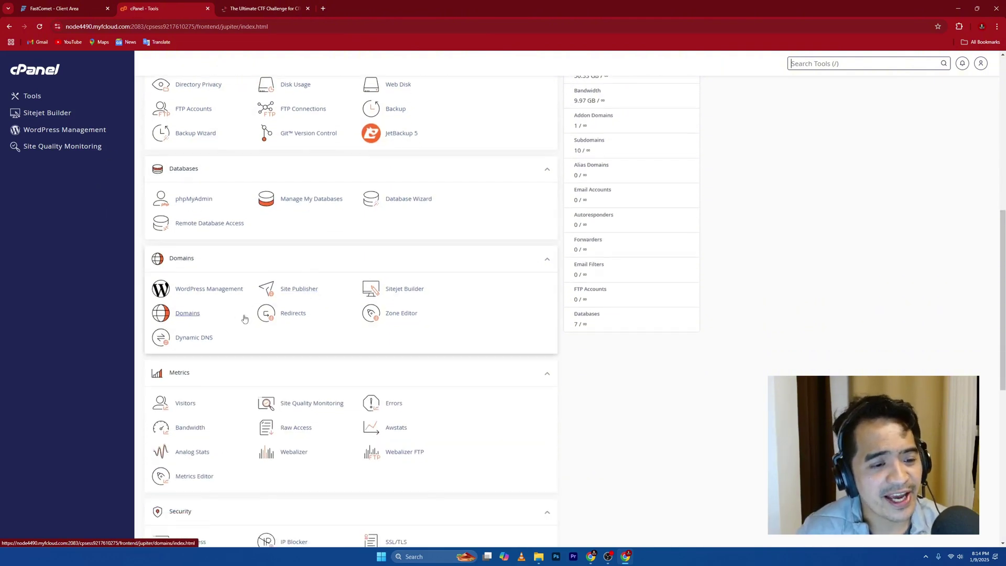
pyautogui.scroll(-1, 205, 320)
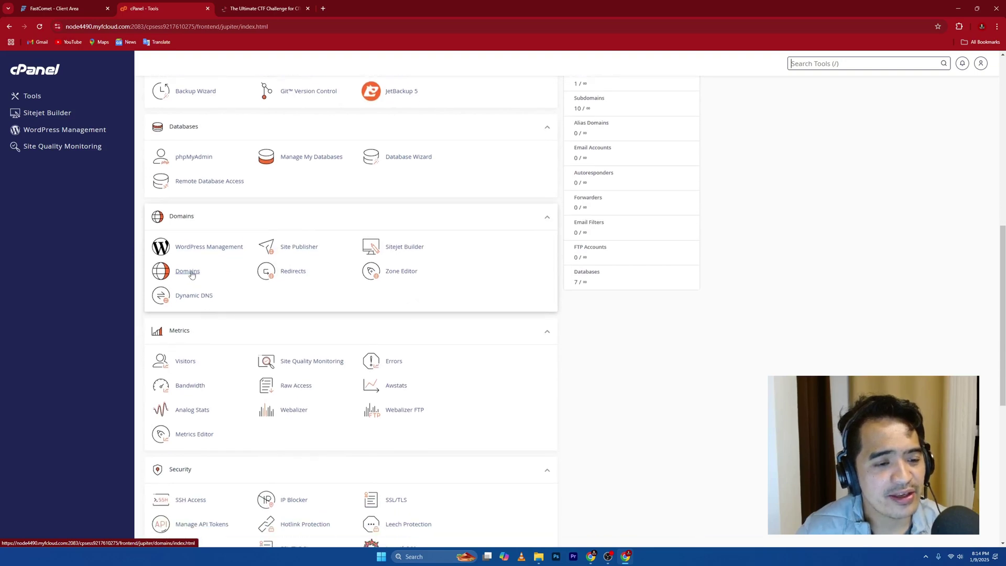
pyautogui.click(196, 276)
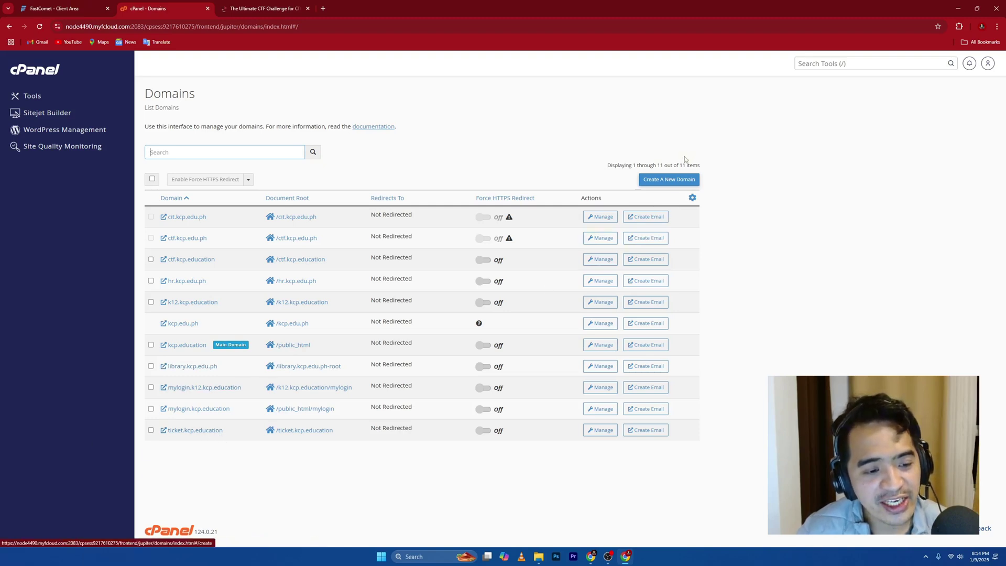
# Add the domain challenge.kcp.education with its own document root /challenge.kcp.education.
pyautogui.click(680, 180)
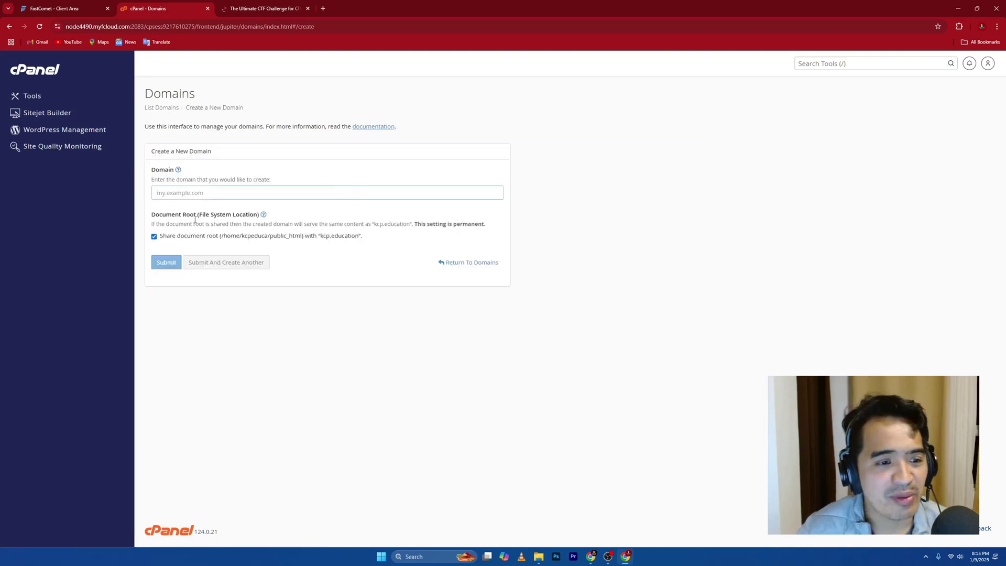
pyautogui.click(209, 191)
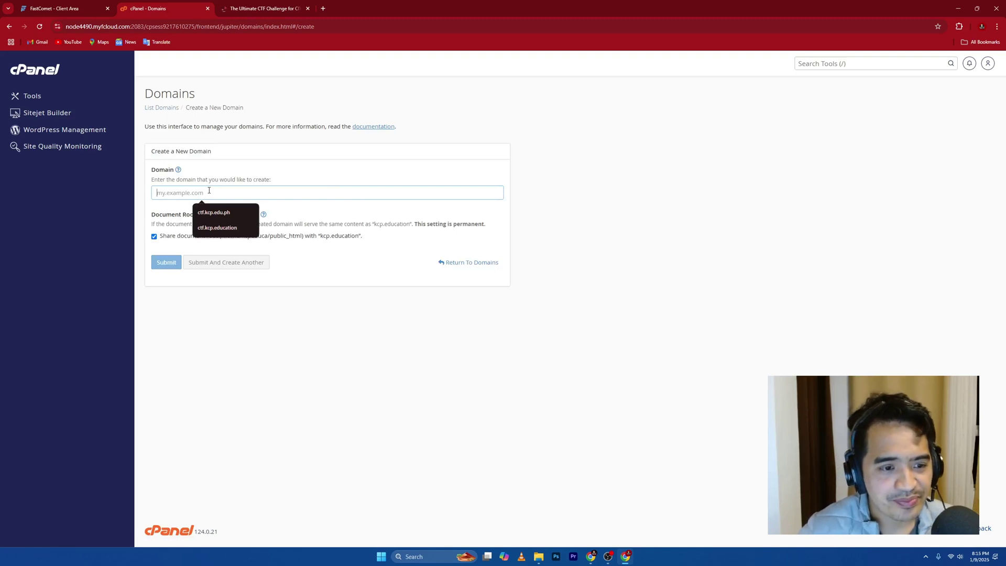
pyautogui.click(225, 227)
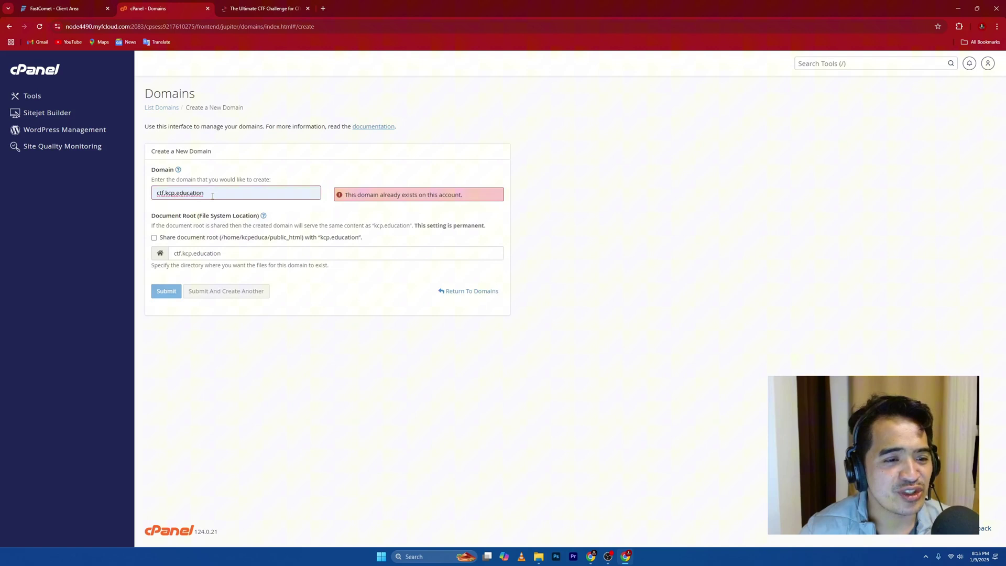
pyautogui.moveTo(348, 194); pyautogui.dragTo(474, 196)
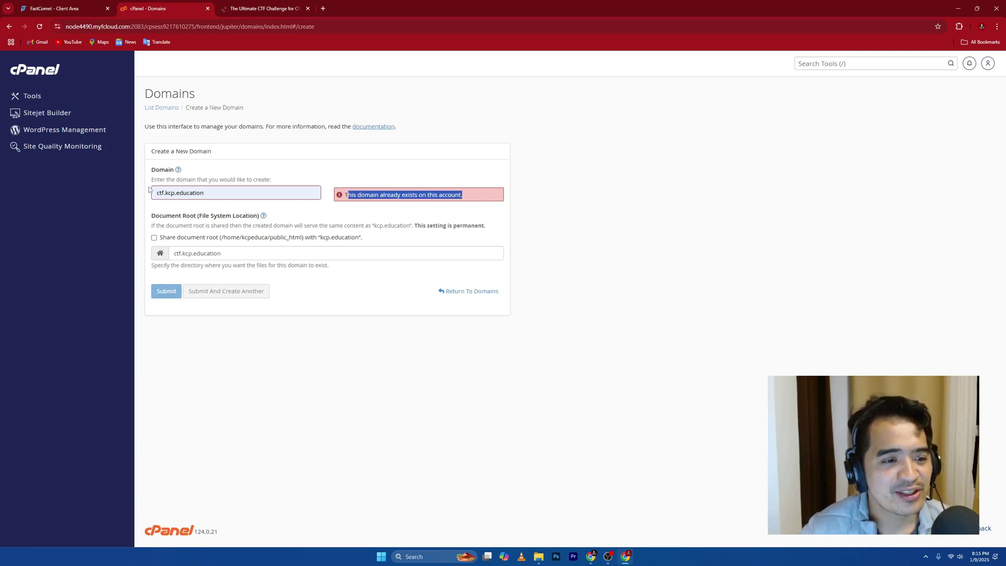
pyautogui.click(227, 193)
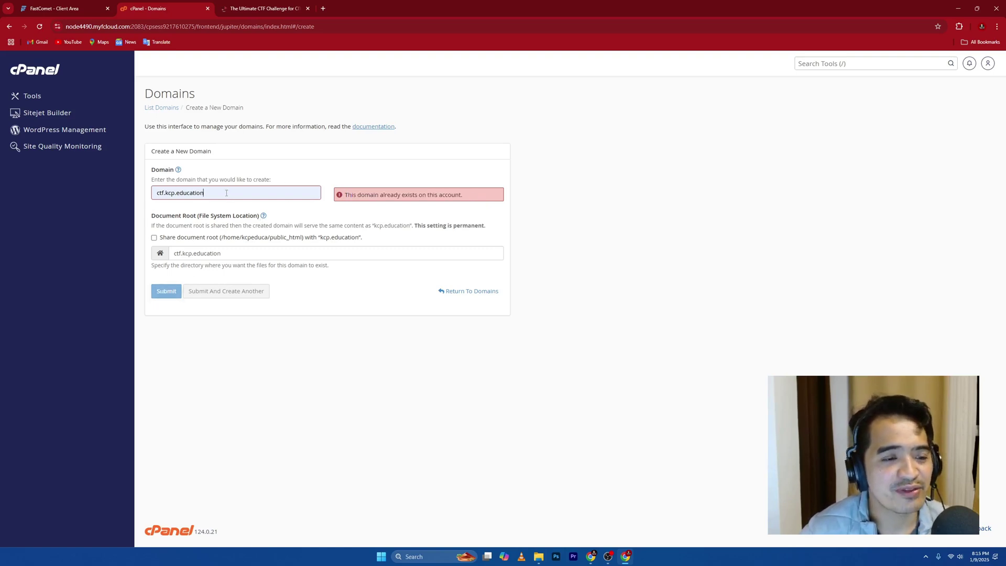
pyautogui.doubleClick(163, 193)
pyautogui.press('BackSpace')
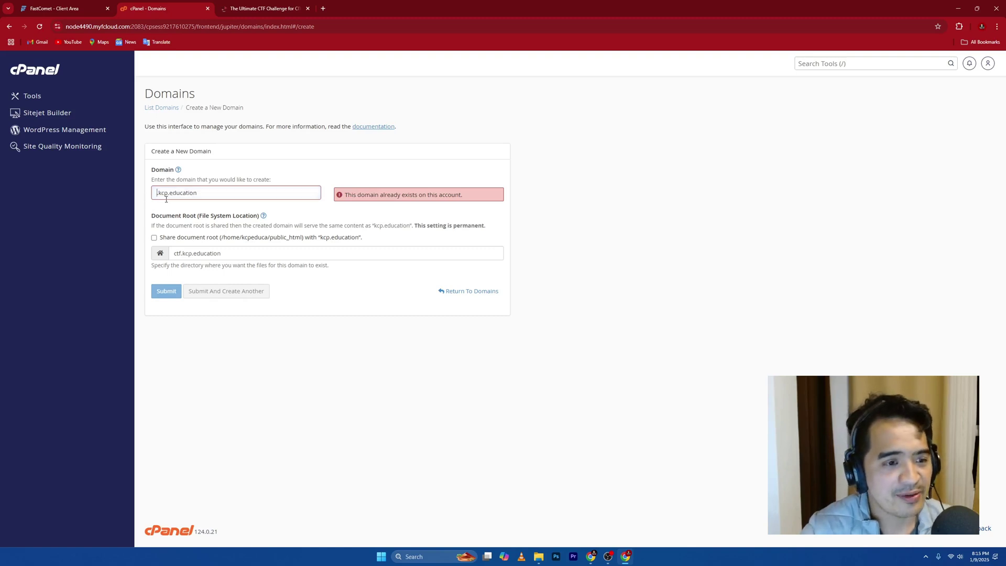
pyautogui.write('challeng')
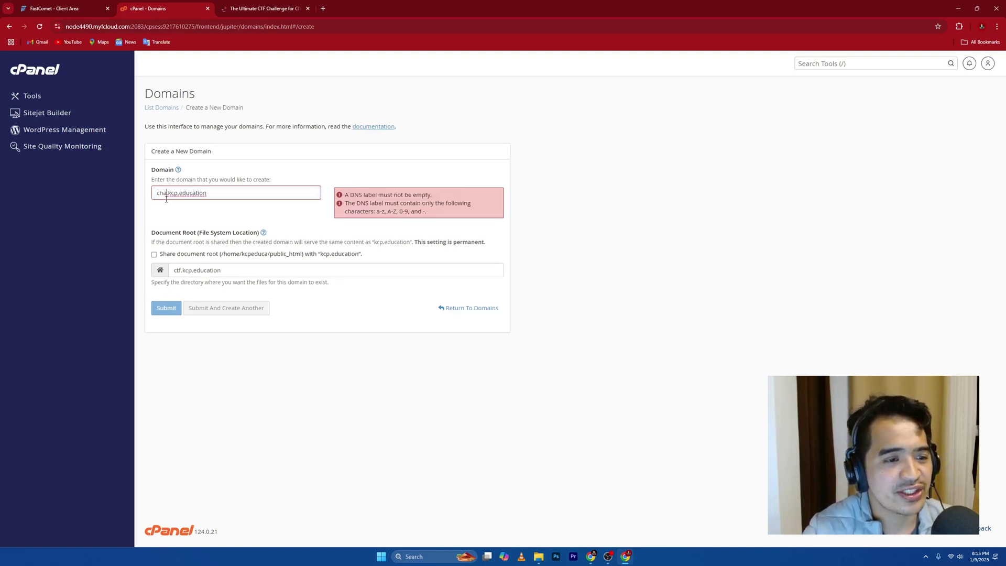
pyautogui.write('e')
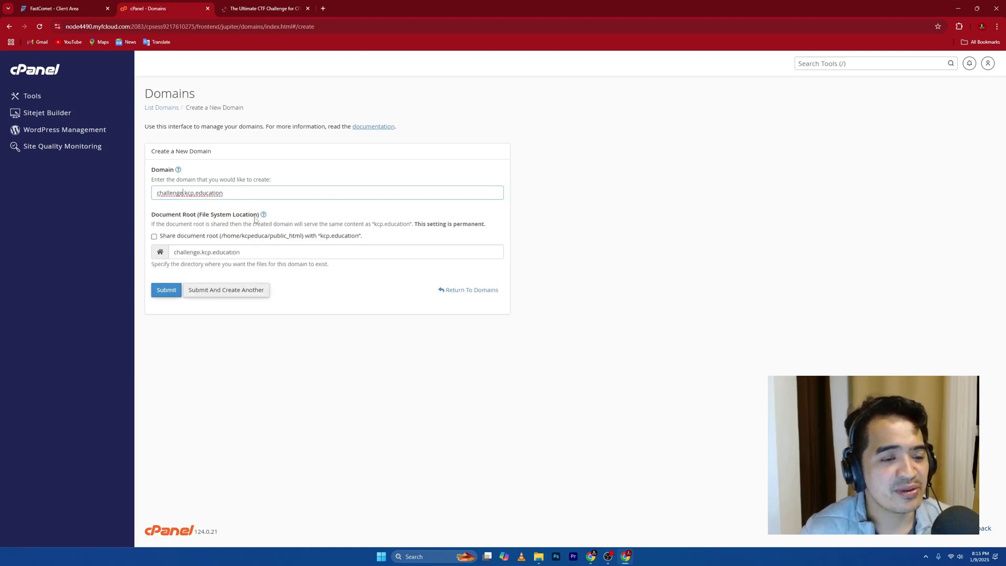
pyautogui.click(166, 290)
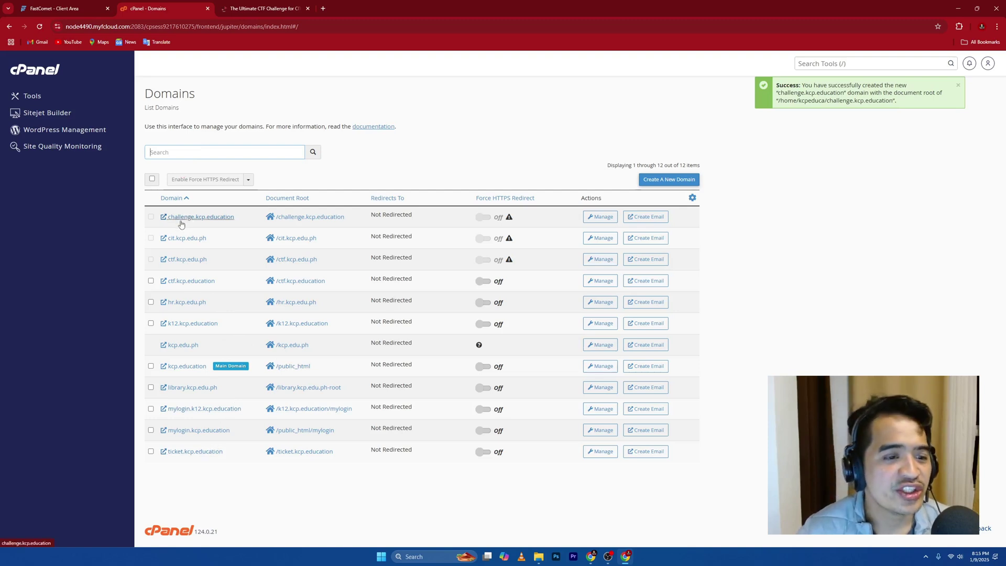
pyautogui.rightClick(210, 216)
pyautogui.click(238, 229)
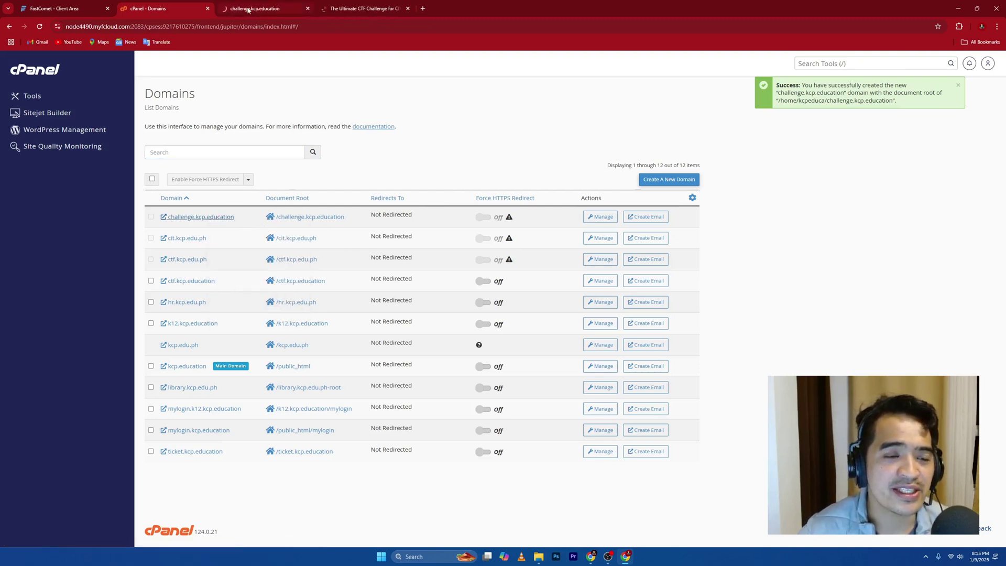
pyautogui.hotkey('ctrl', 'Tab')
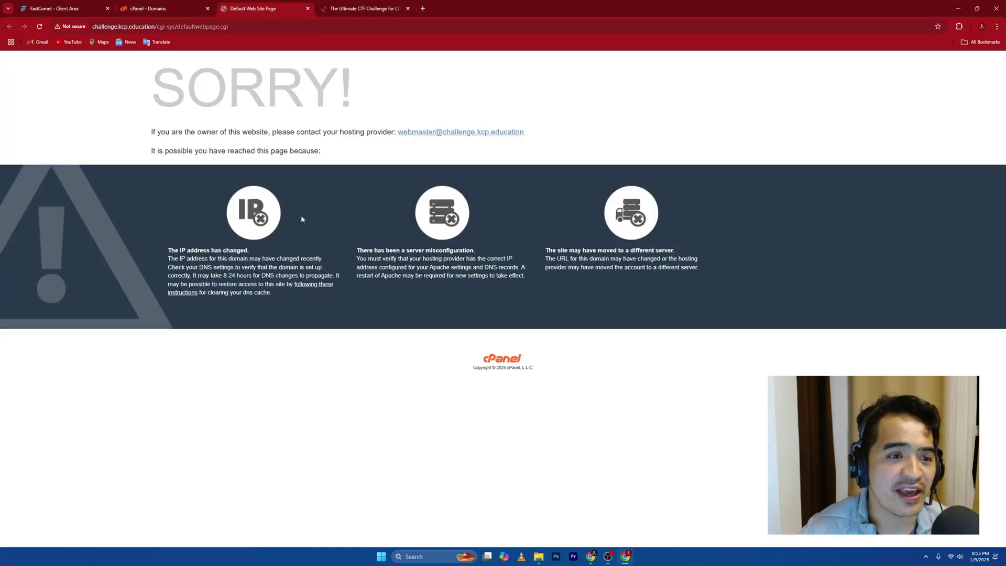
pyautogui.click(308, 9)
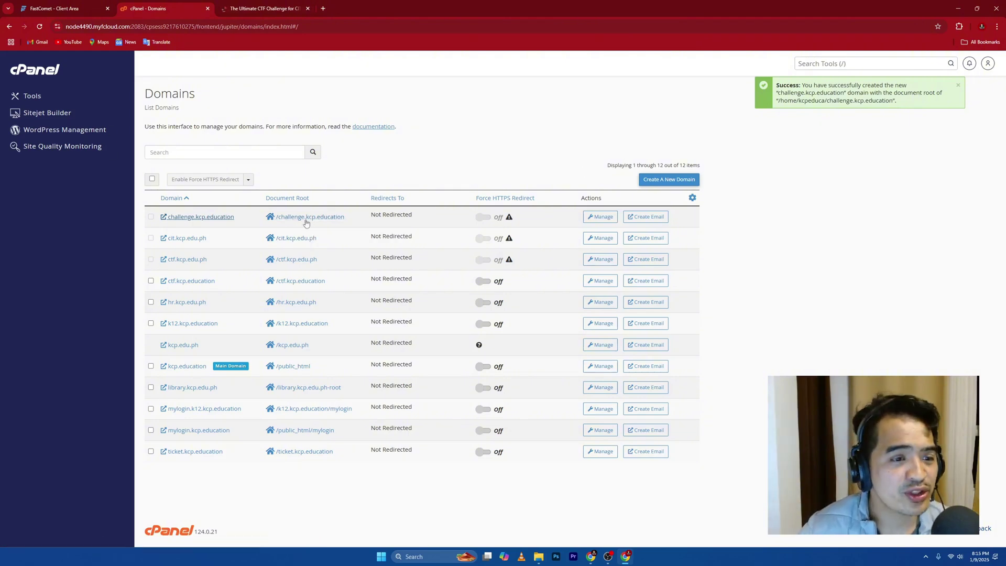
# Go back to the cPanel tools page and open the Zone Editor.
pyautogui.doubleClick(169, 94)
pyautogui.click(9, 27)
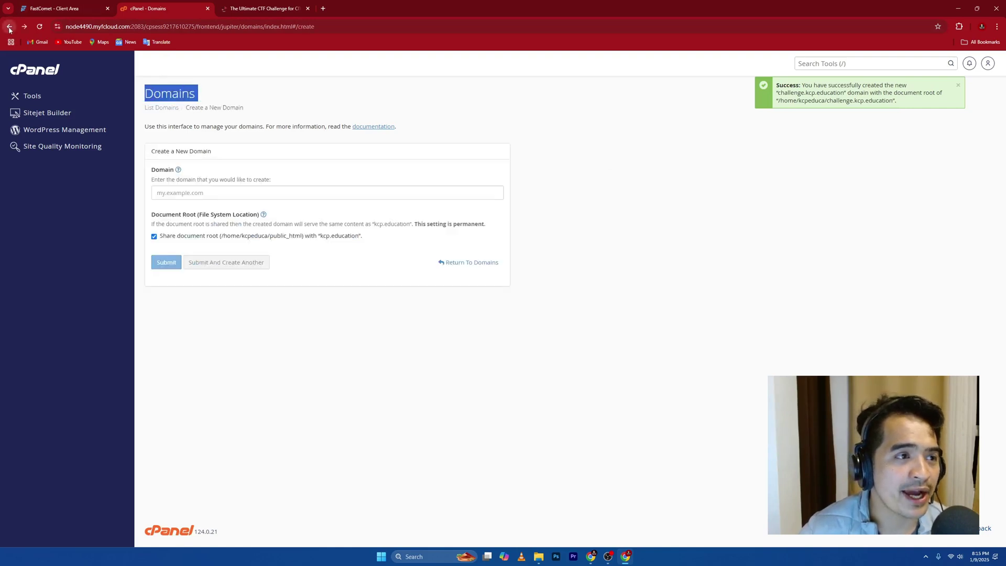
pyautogui.click(9, 28)
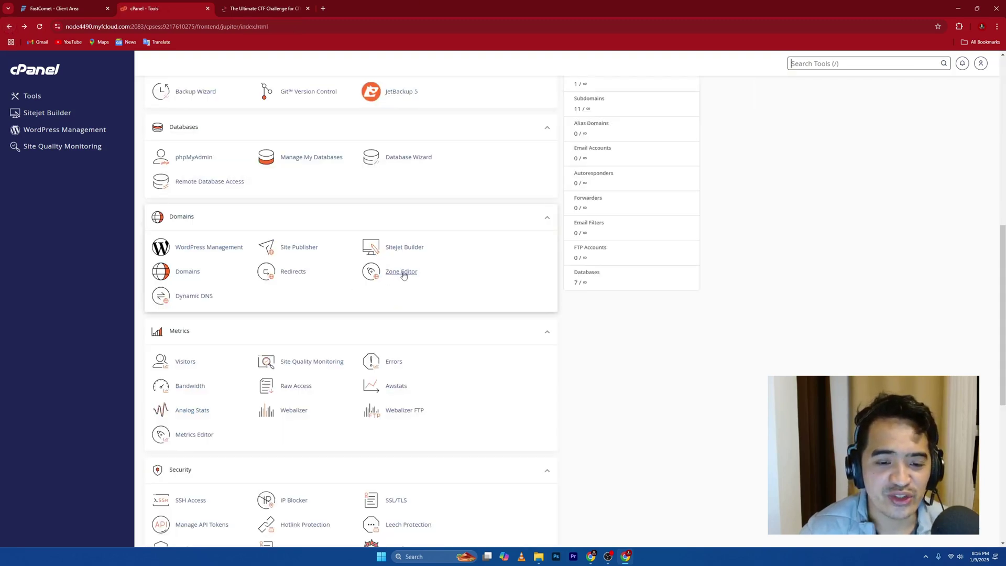
pyautogui.click(402, 275)
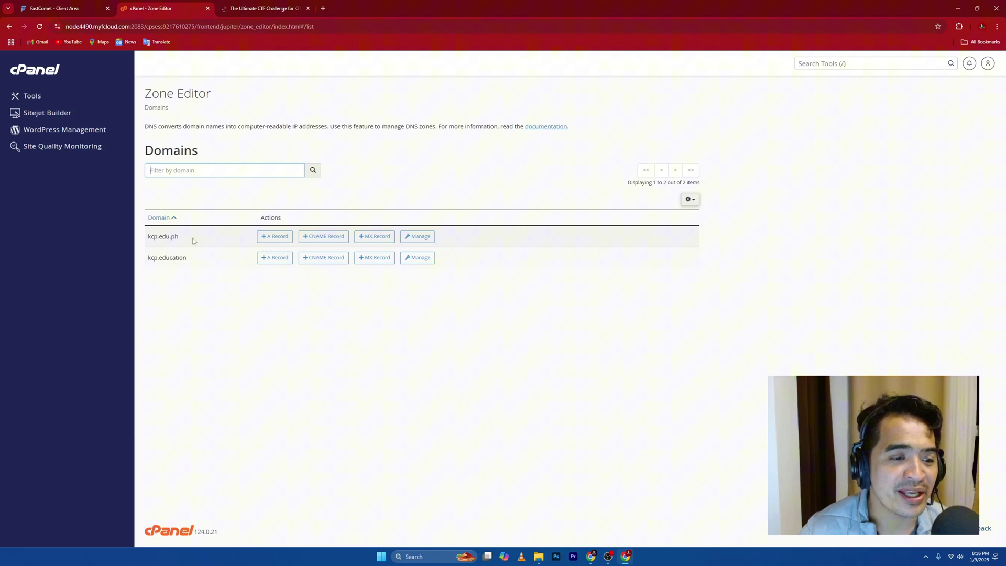
# Find kcp.education in the Zone Editor list and manage its zone records.
pyautogui.moveTo(193, 240); pyautogui.dragTo(148, 243)
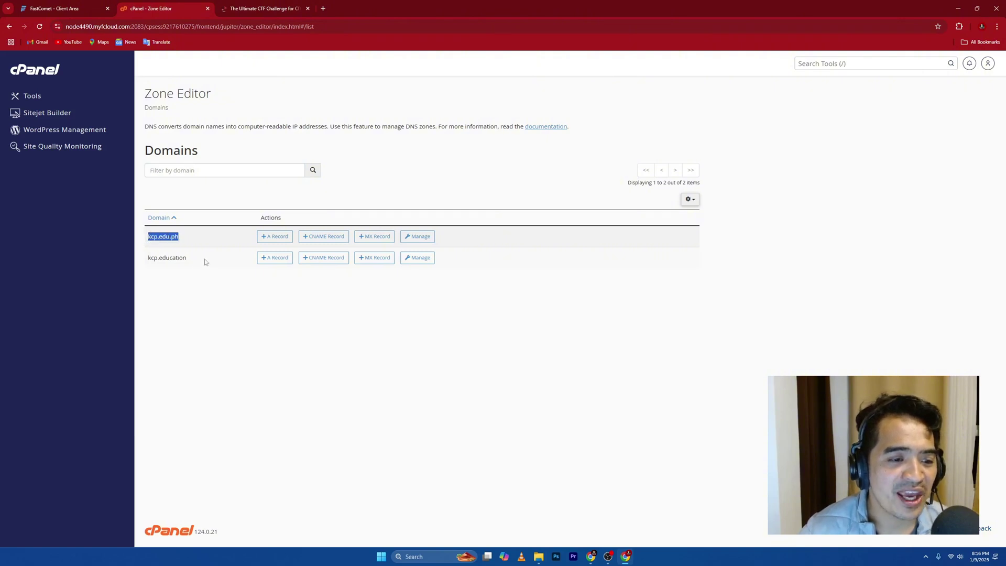
pyautogui.moveTo(204, 261); pyautogui.dragTo(148, 263)
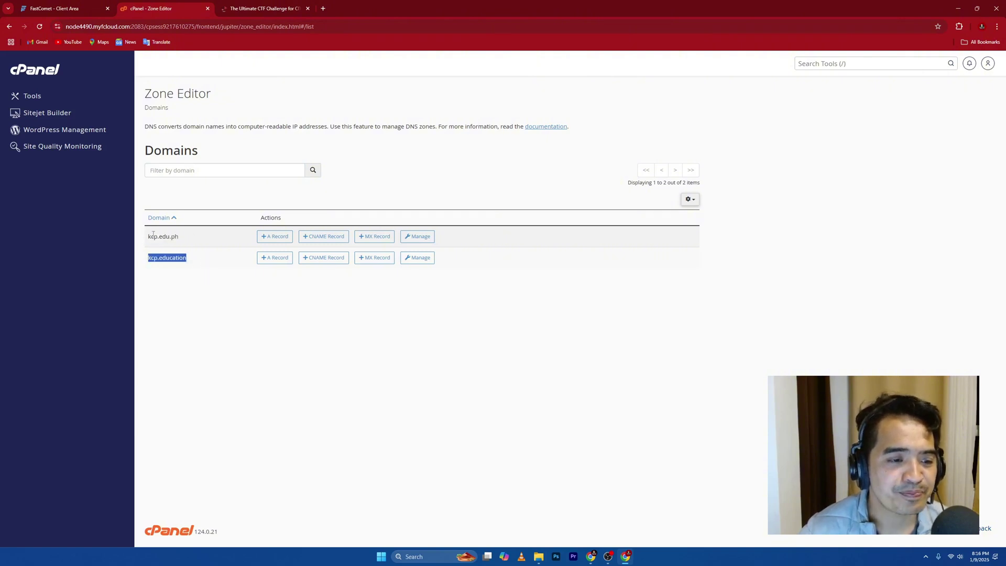
pyautogui.click(154, 264)
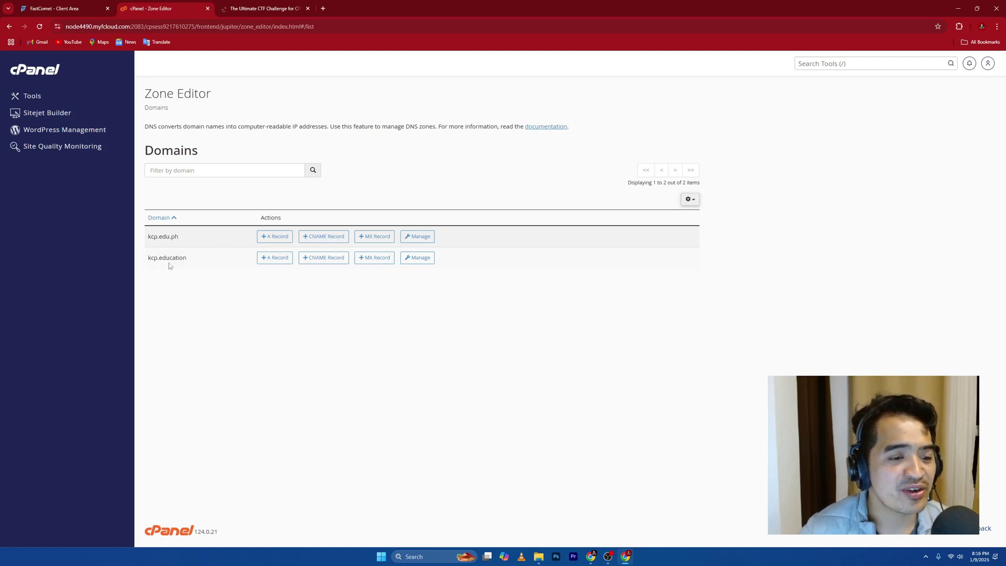
pyautogui.moveTo(189, 261); pyautogui.dragTo(147, 234)
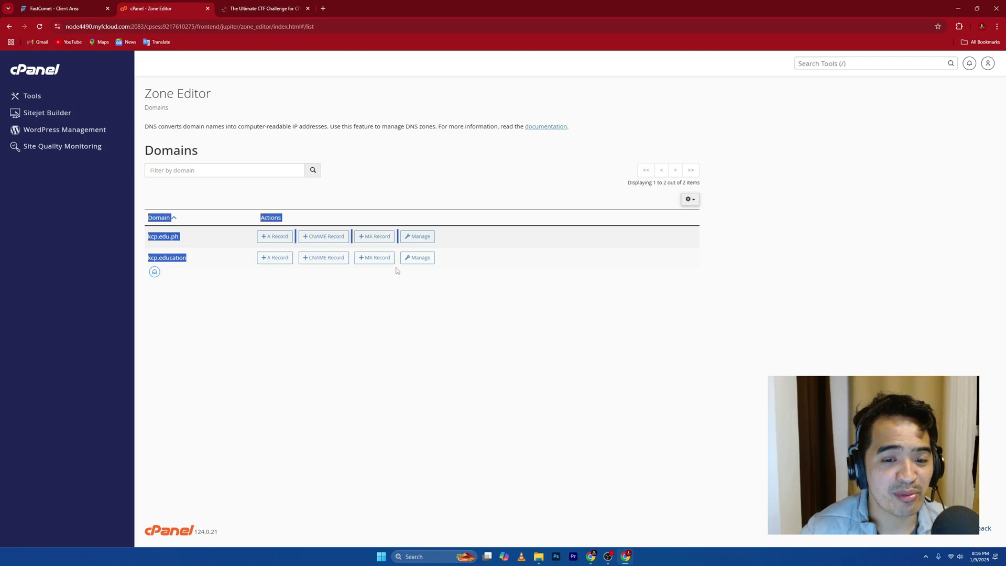
pyautogui.click(179, 243)
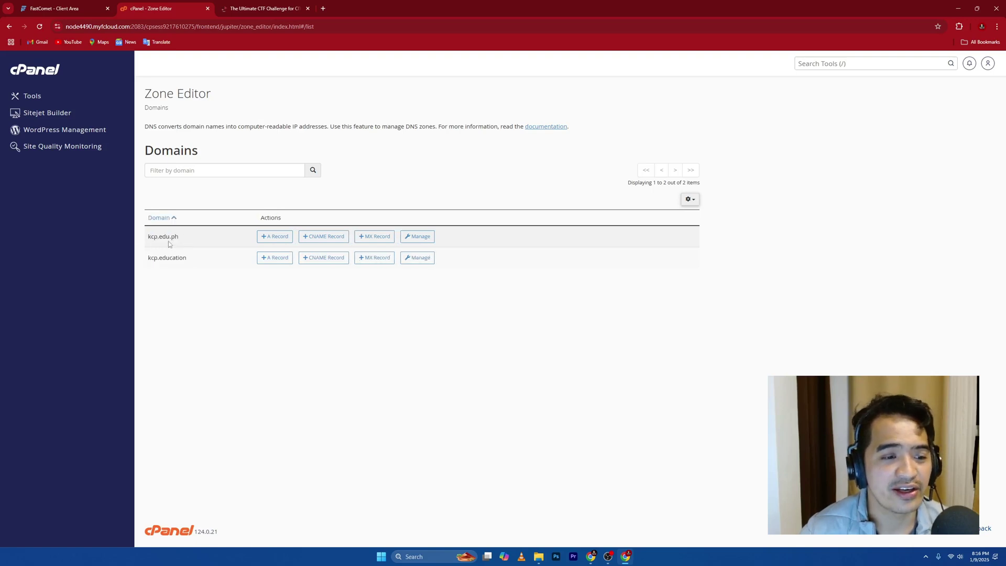
pyautogui.moveTo(175, 238); pyautogui.dragTo(317, 261)
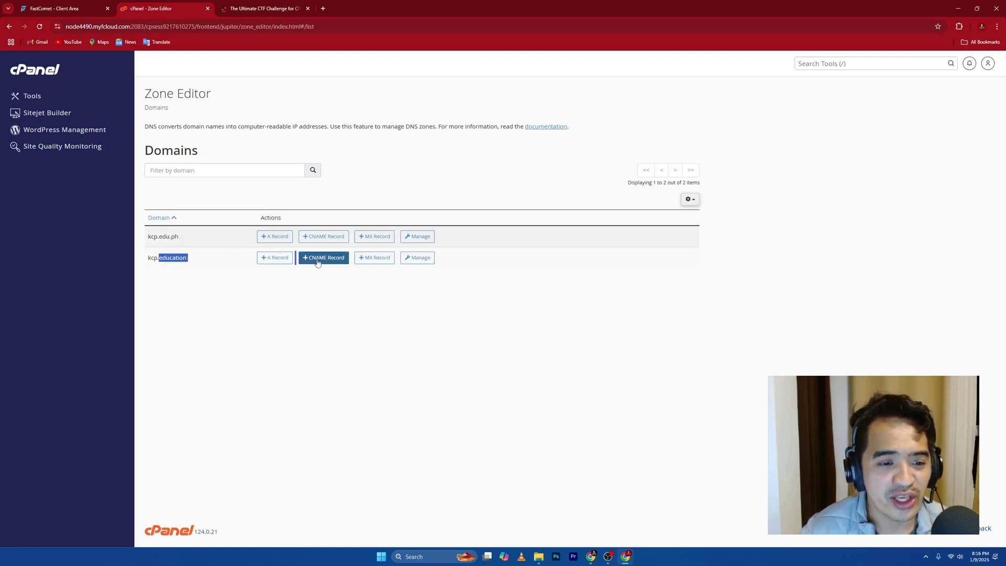
pyautogui.click(421, 259)
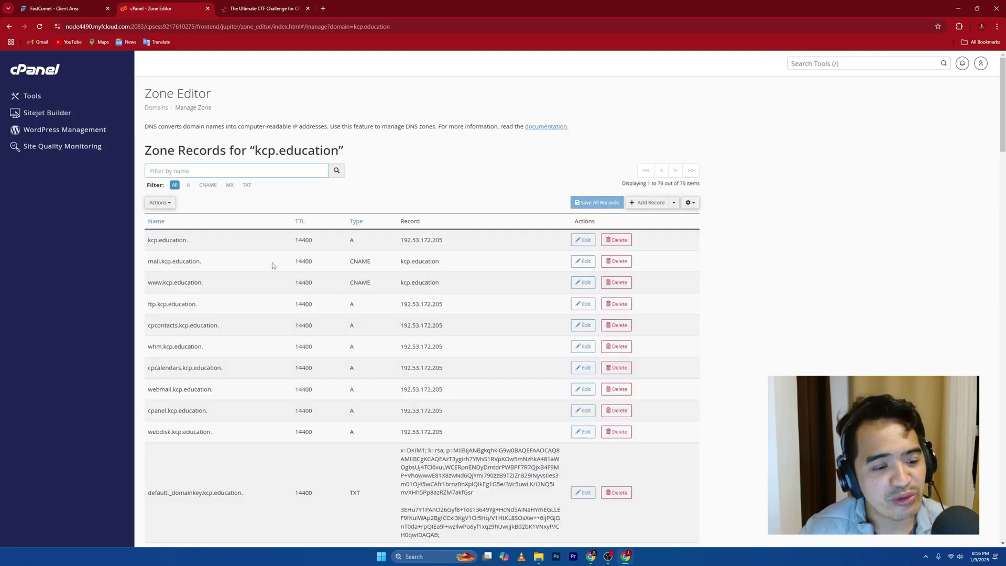
# Filter the kcp.education zone to show only its A records.
pyautogui.scroll(-2, 272, 265)
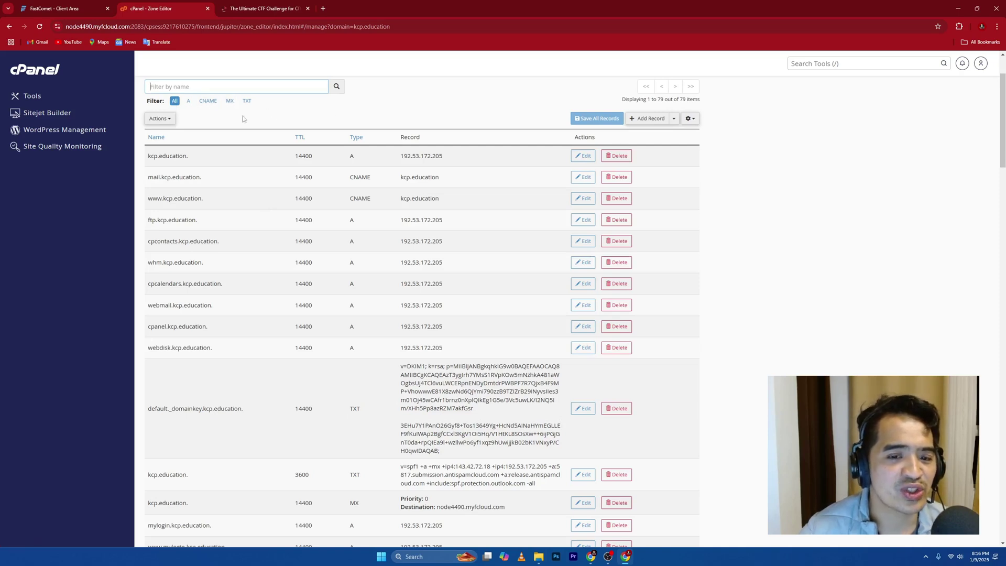
pyautogui.click(189, 102)
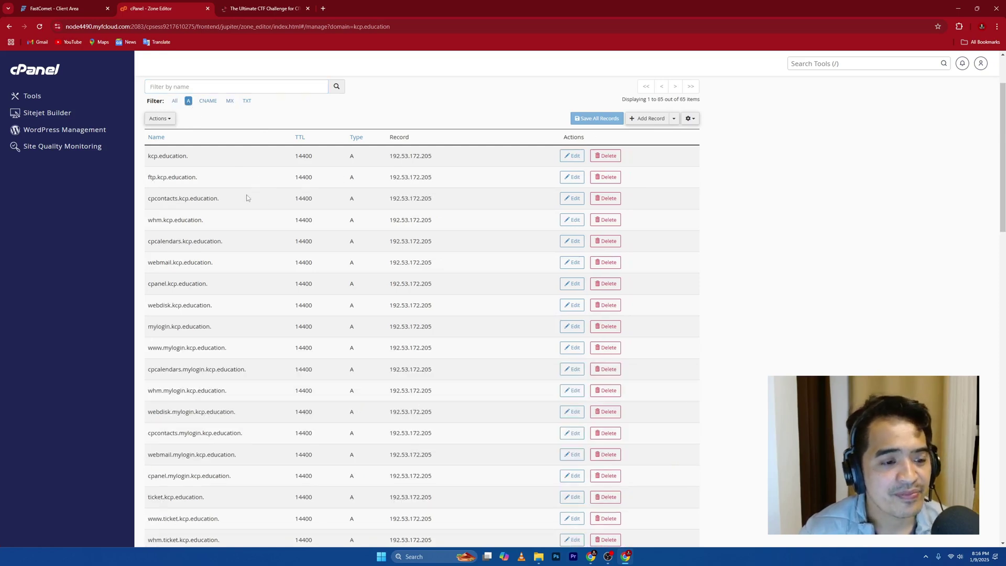
pyautogui.scroll(-2, 187, 205)
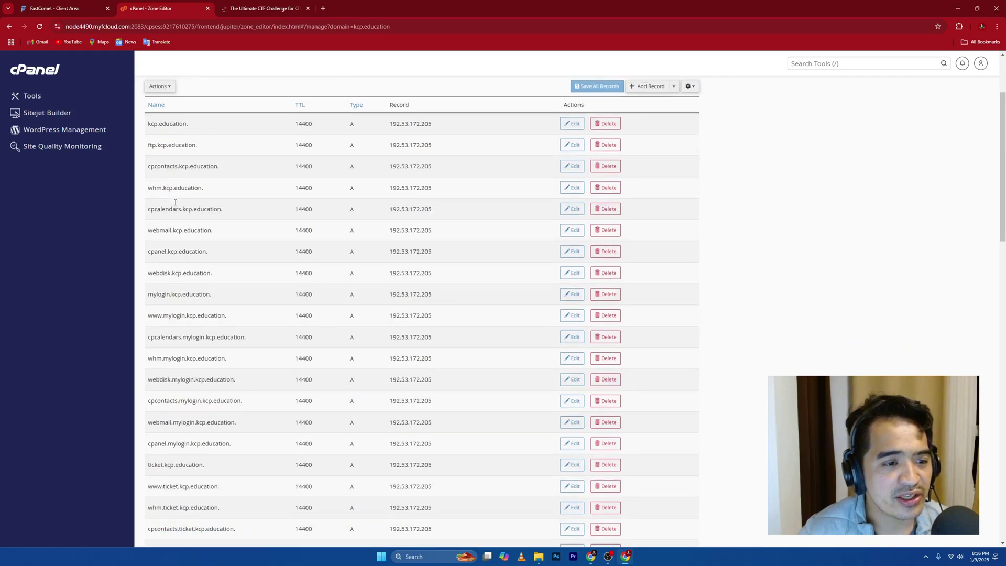
pyautogui.scroll(-4, 180, 190)
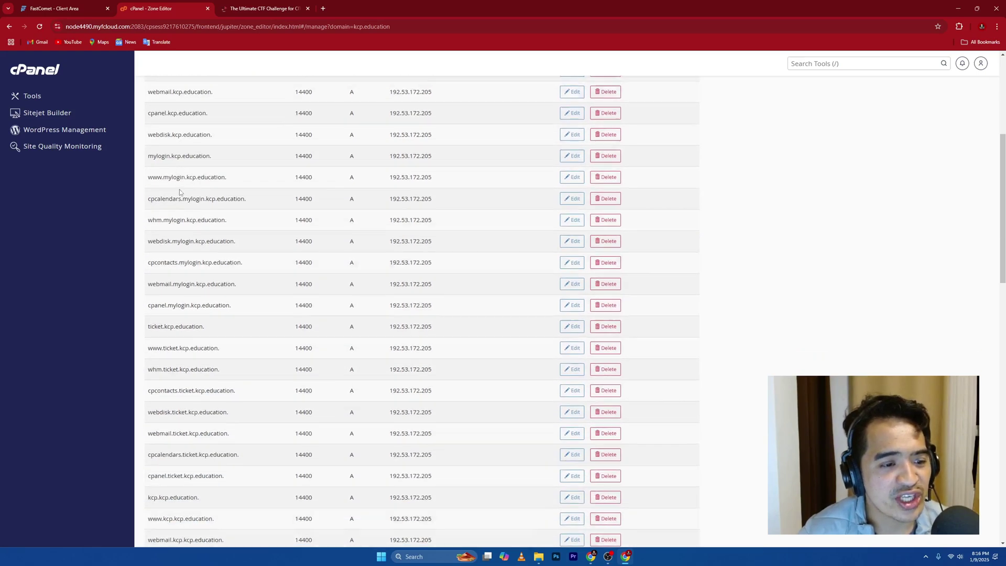
pyautogui.scroll(-3, 187, 193)
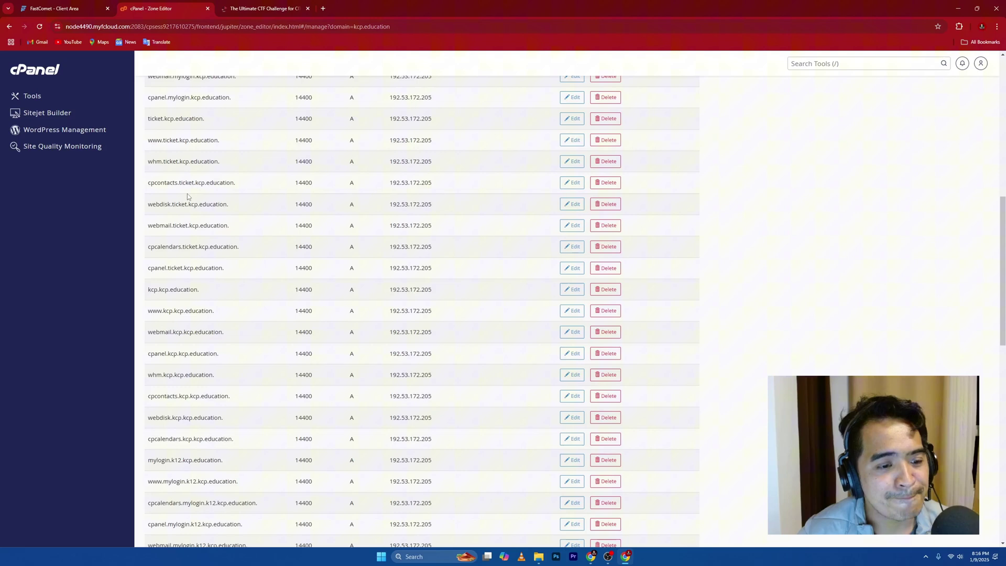
pyautogui.scroll(-3, 187, 194)
pyautogui.scroll(-3, 189, 197)
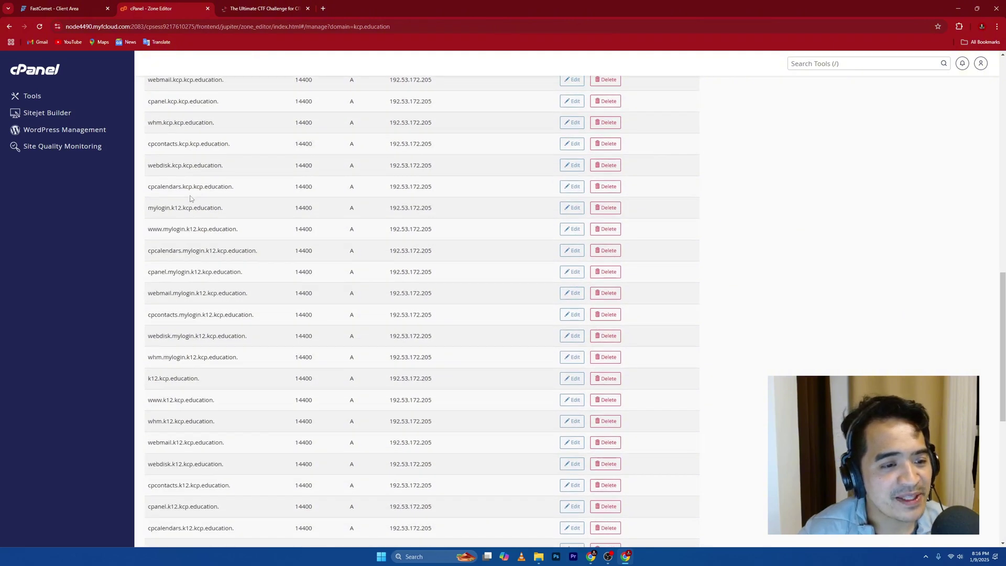
pyautogui.scroll(-9, 191, 198)
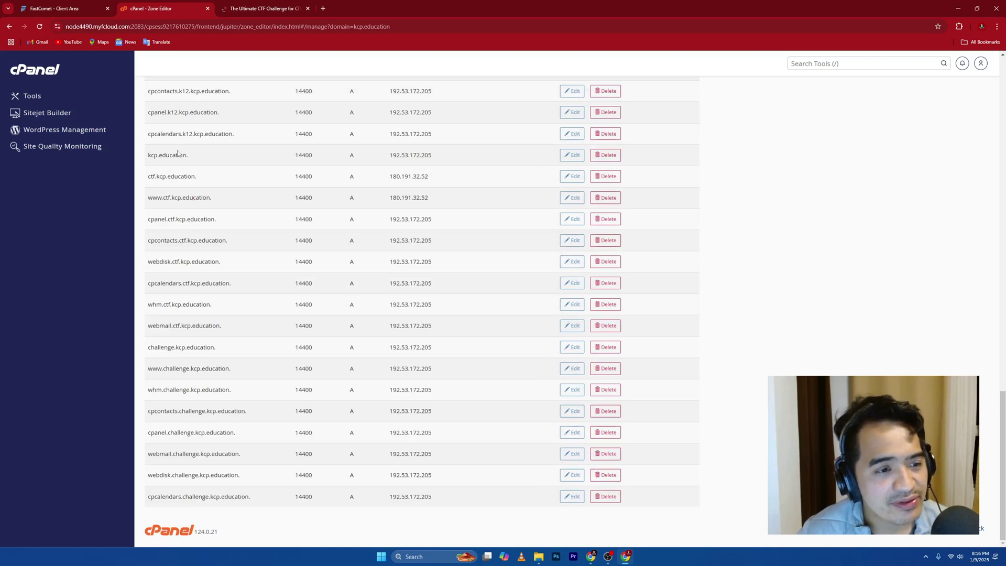
pyautogui.moveTo(151, 176); pyautogui.dragTo(185, 177)
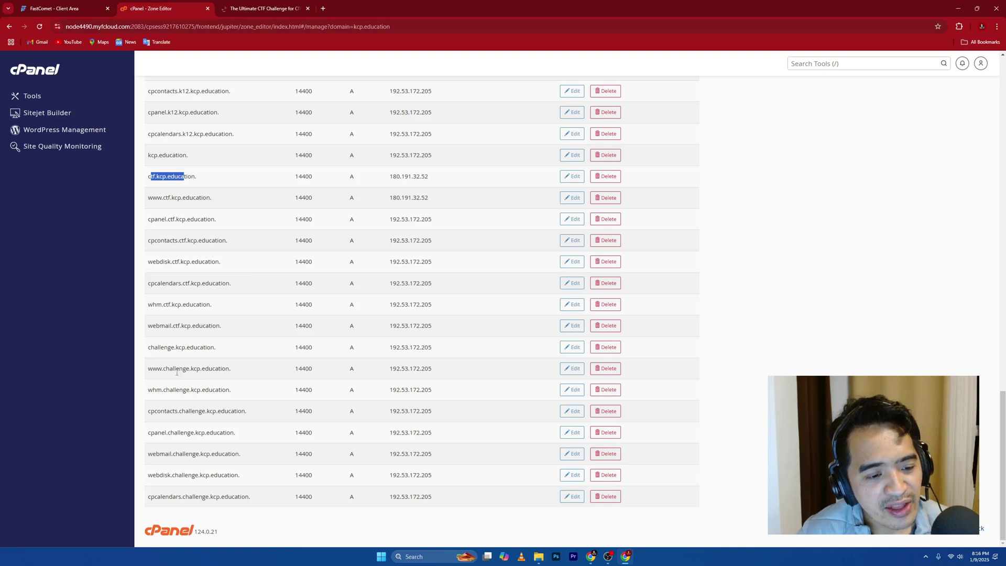
pyautogui.click(161, 372)
pyautogui.moveTo(147, 347); pyautogui.dragTo(216, 347)
pyautogui.moveTo(150, 371); pyautogui.dragTo(218, 368)
pyautogui.moveTo(295, 347); pyautogui.dragTo(445, 352)
pyautogui.moveTo(390, 368); pyautogui.dragTo(442, 377)
pyautogui.click(390, 349)
pyautogui.moveTo(390, 349); pyautogui.dragTo(426, 349)
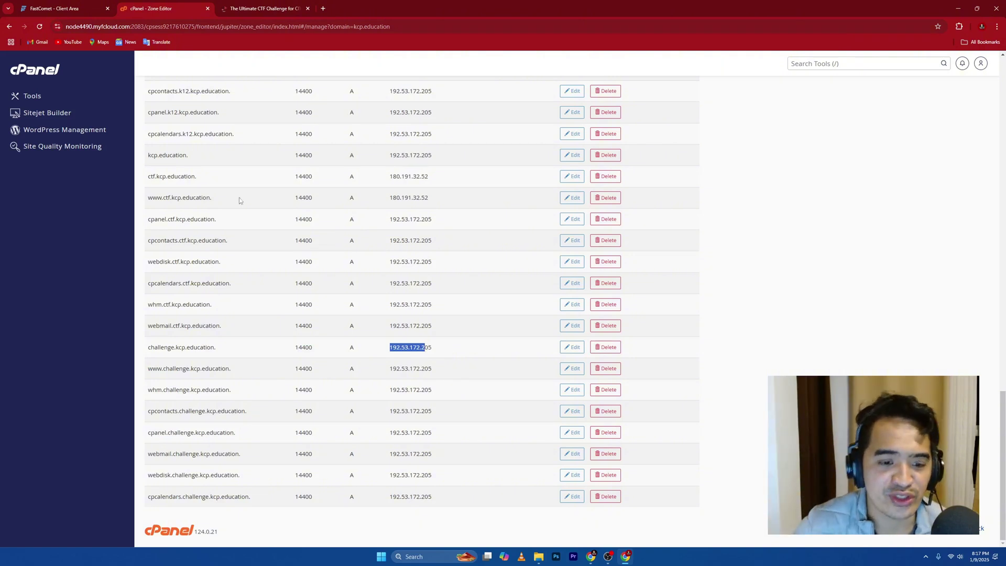
pyautogui.click(200, 348)
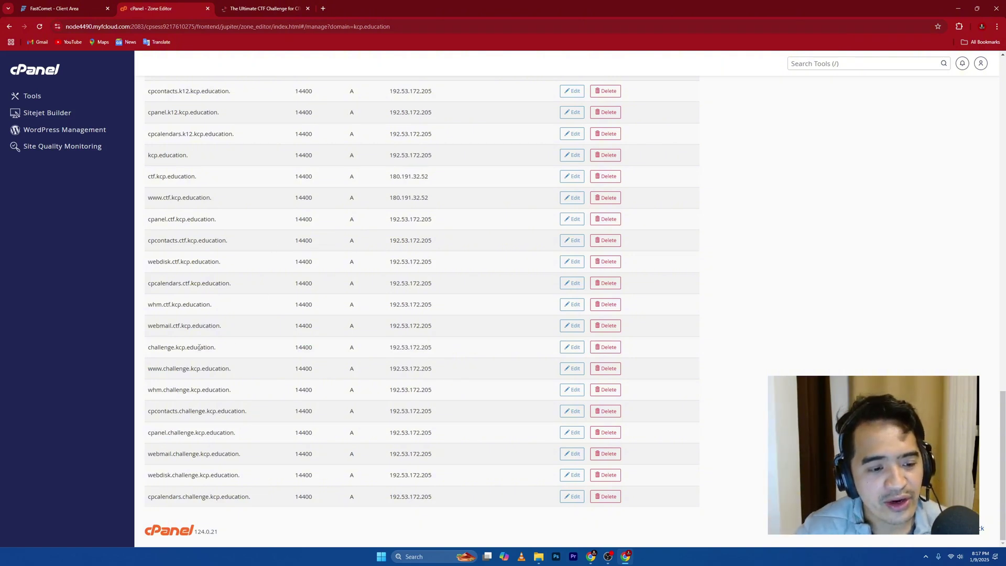
pyautogui.doubleClick(211, 347)
pyautogui.moveTo(211, 347); pyautogui.dragTo(233, 348)
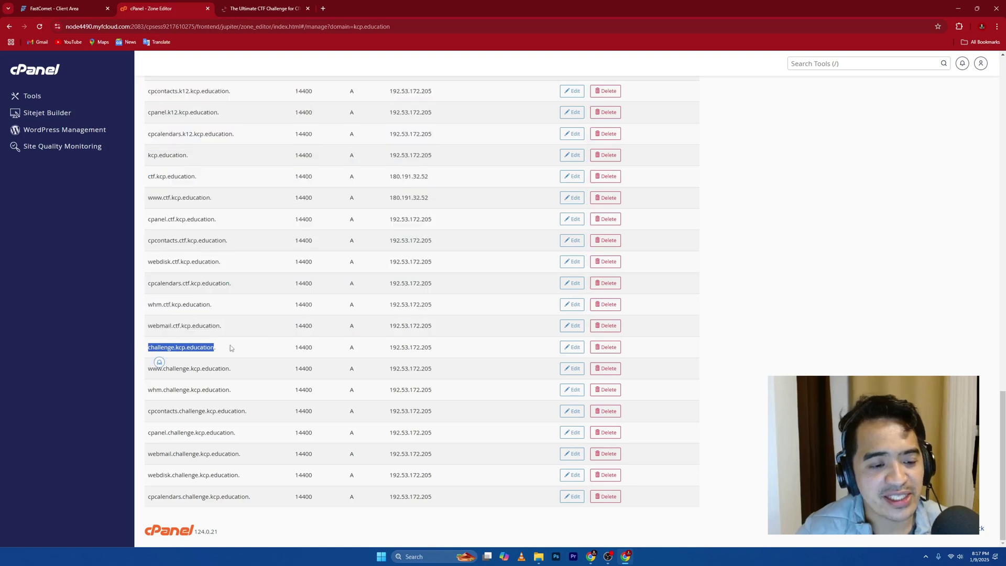
pyautogui.click(239, 347)
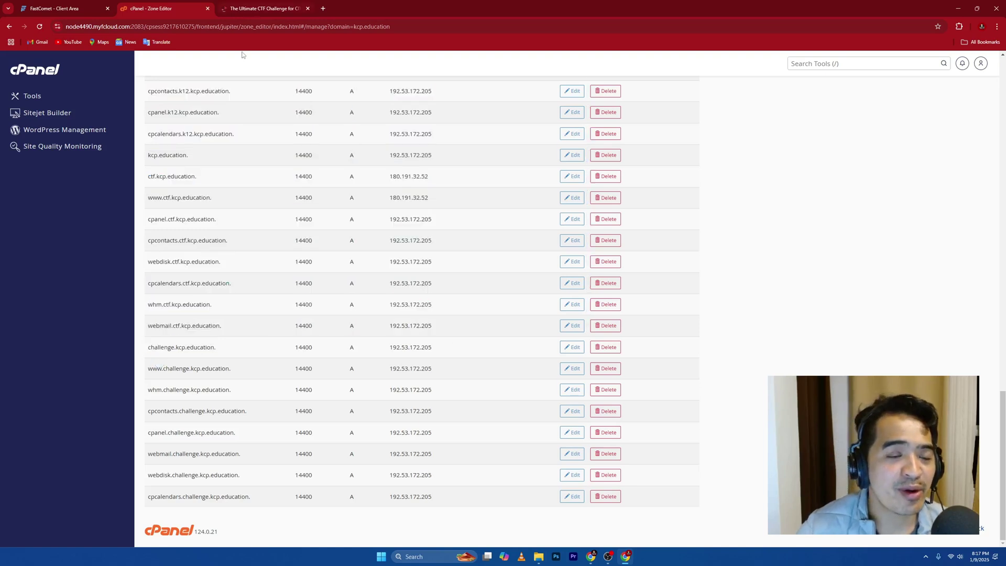
pyautogui.click(256, 8)
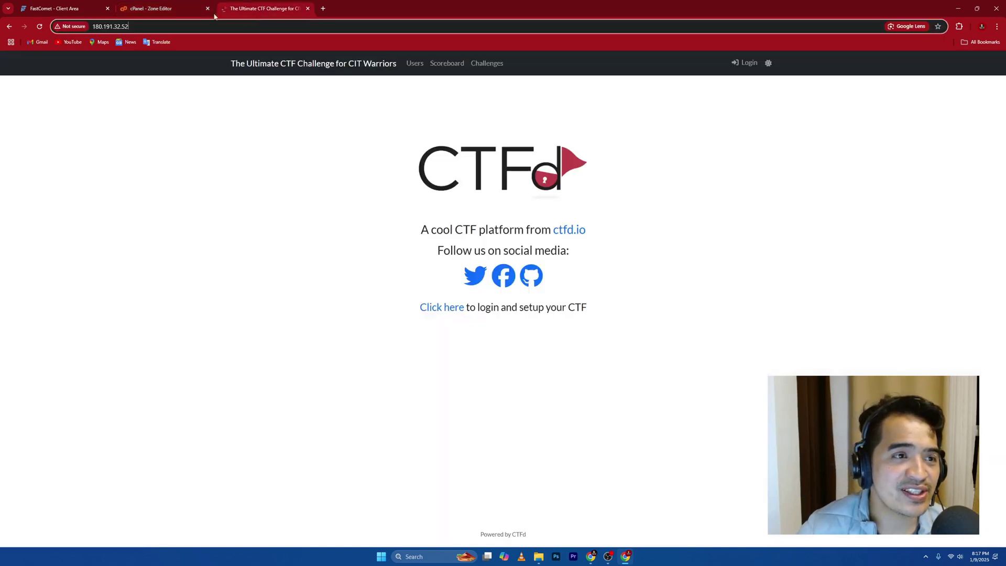
pyautogui.click(100, 26)
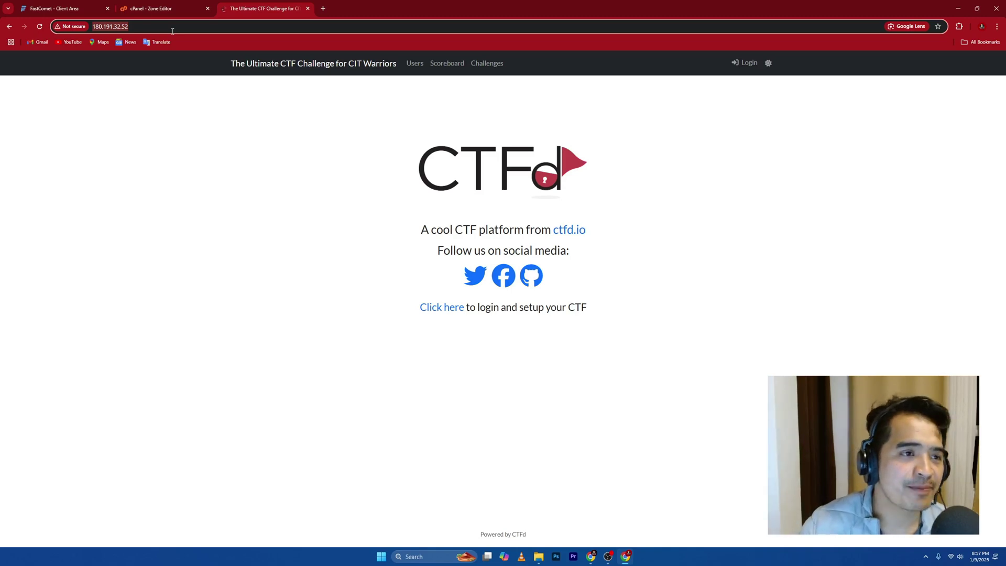
pyautogui.rightClick(113, 30)
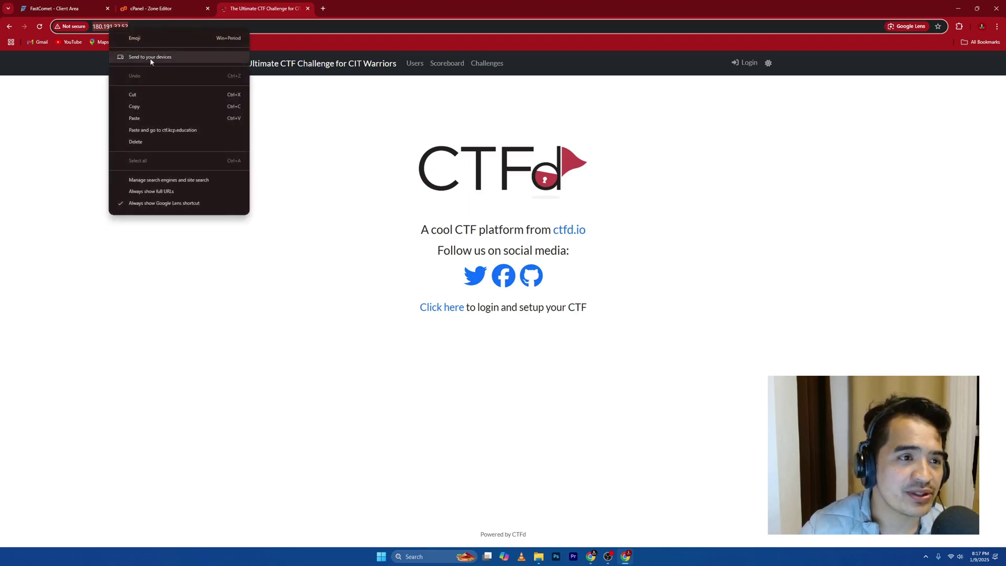
pyautogui.click(138, 110)
pyautogui.click(157, 9)
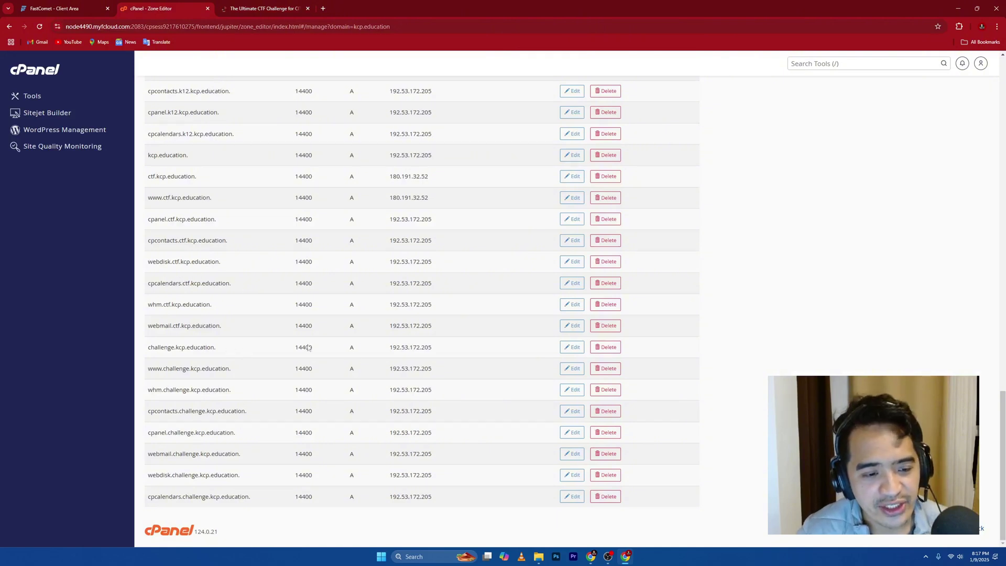
# Change the challenge.kcp.education A record's address to 180.191.32.52.
pyautogui.doubleClick(164, 349)
pyautogui.click(193, 348)
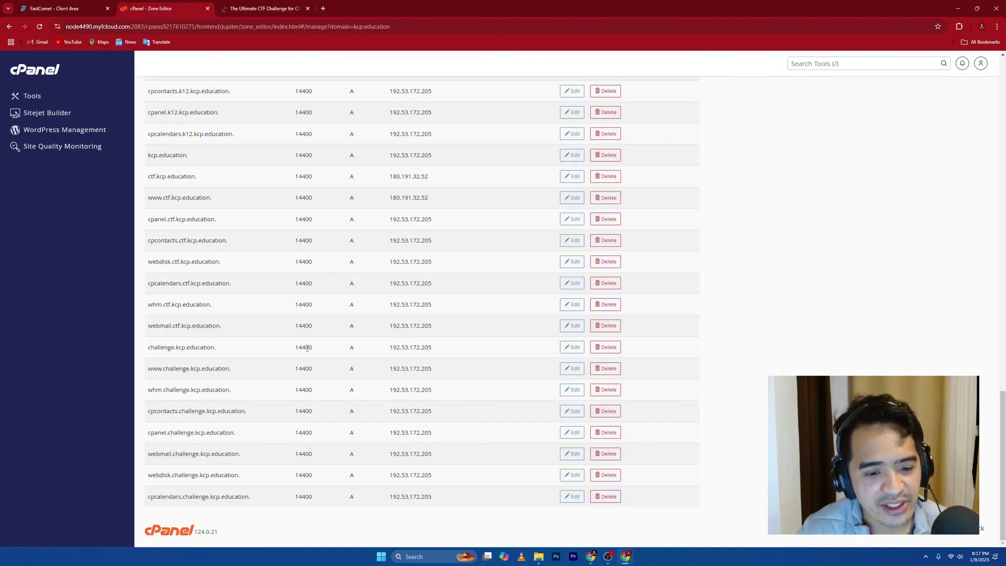
pyautogui.click(572, 351)
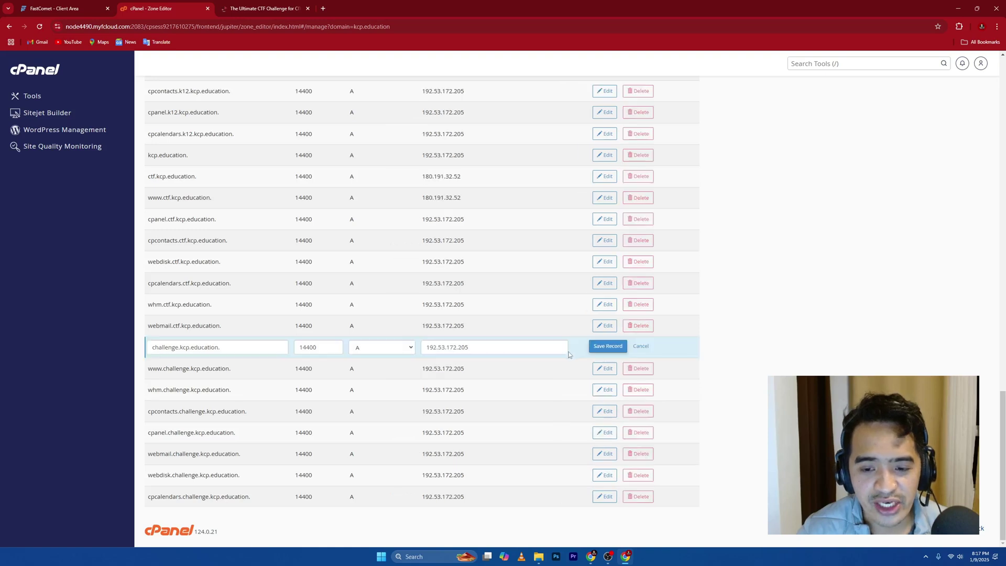
pyautogui.tripleClick(477, 350)
pyautogui.hotkey('ctrl', 'v')
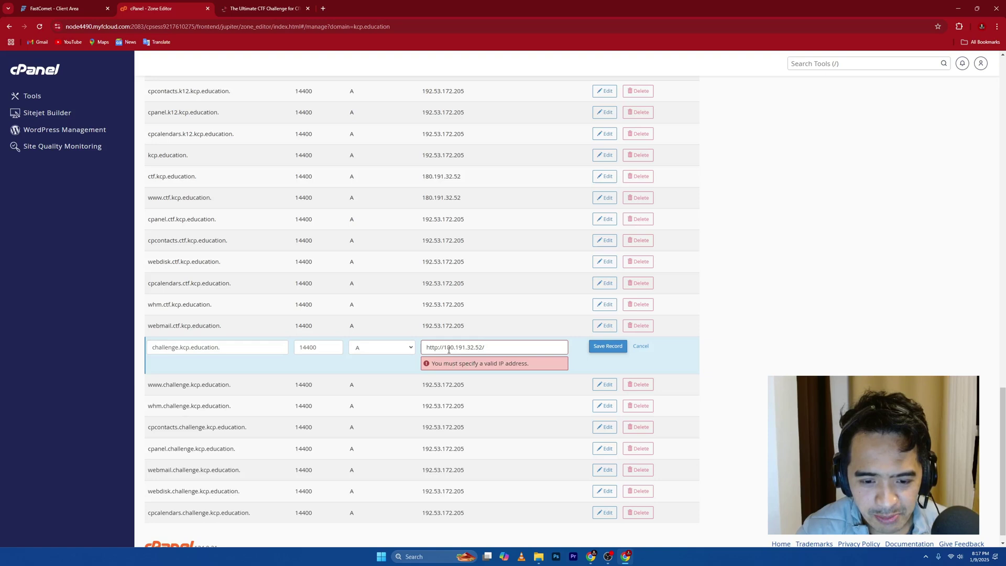
pyautogui.moveTo(441, 350); pyautogui.dragTo(425, 350)
pyautogui.press('BackSpace')
pyautogui.click(481, 348)
pyautogui.press('BackSpace')
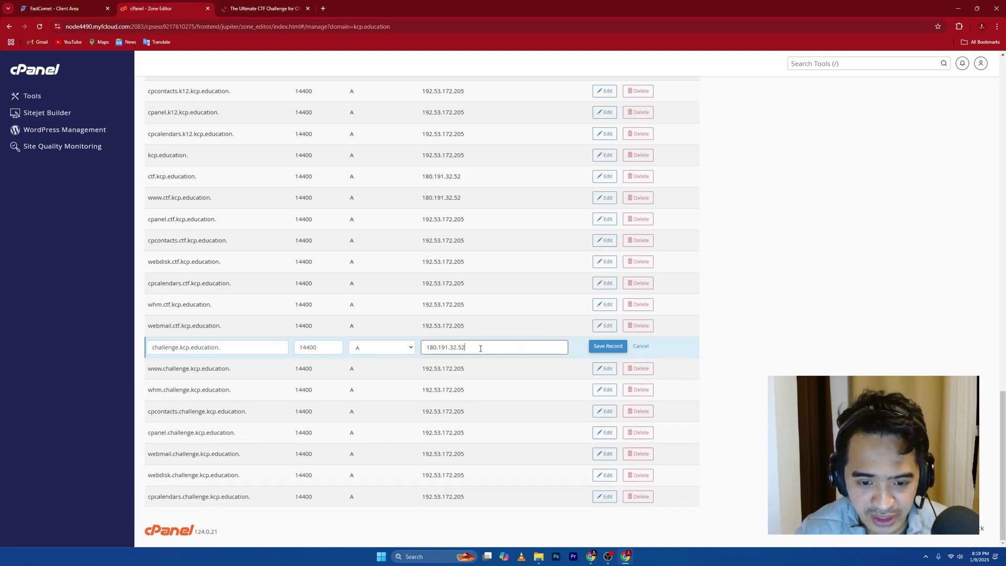
pyautogui.click(605, 368)
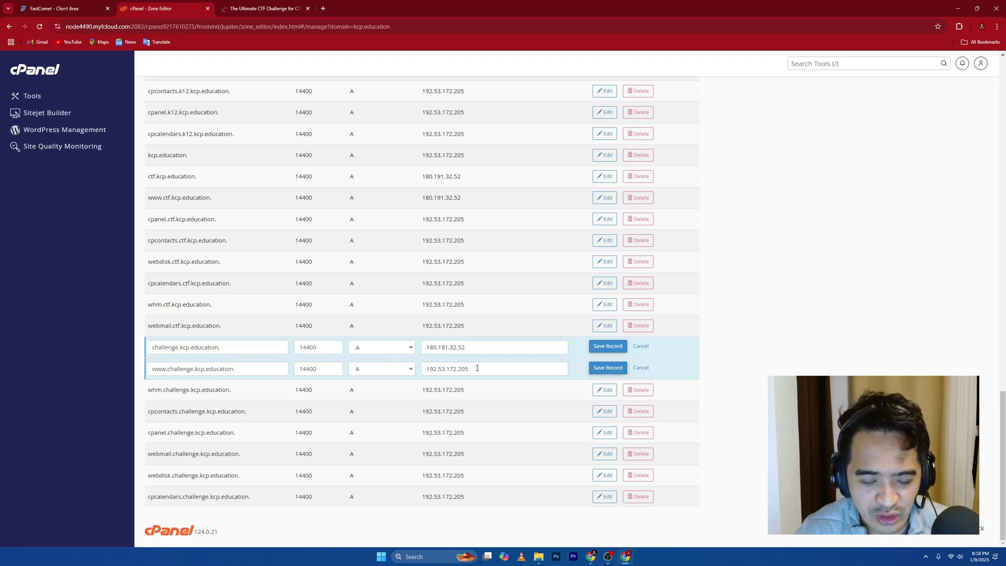
pyautogui.moveTo(470, 352); pyautogui.dragTo(364, 351)
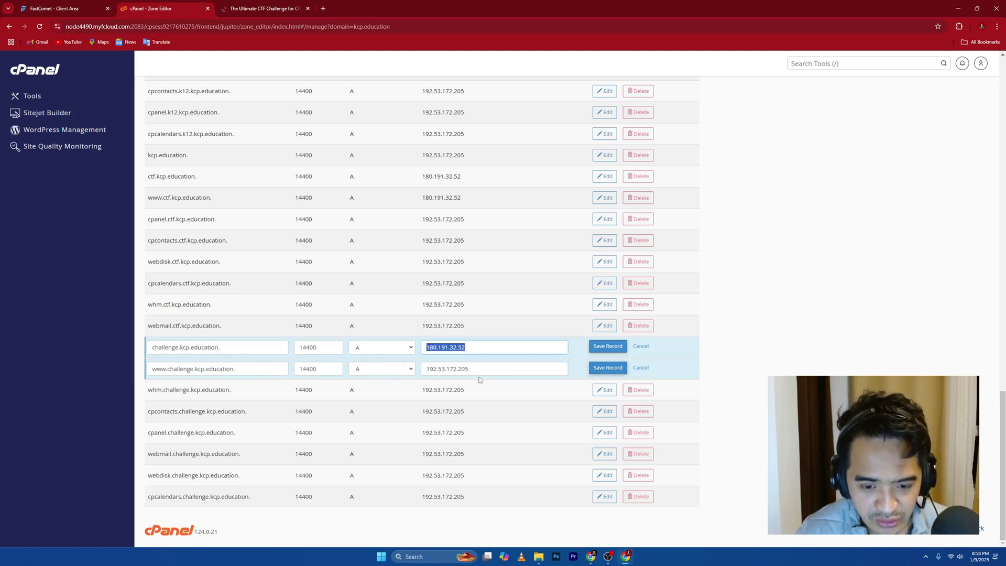
pyautogui.moveTo(478, 370); pyautogui.dragTo(370, 377)
pyautogui.hotkey('ctrl', 'v')
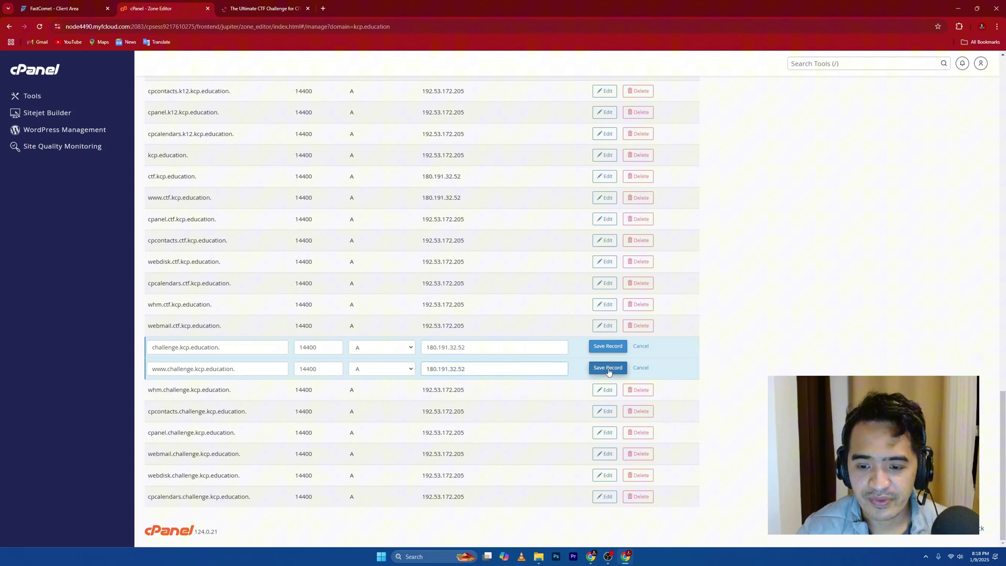
pyautogui.click(607, 368)
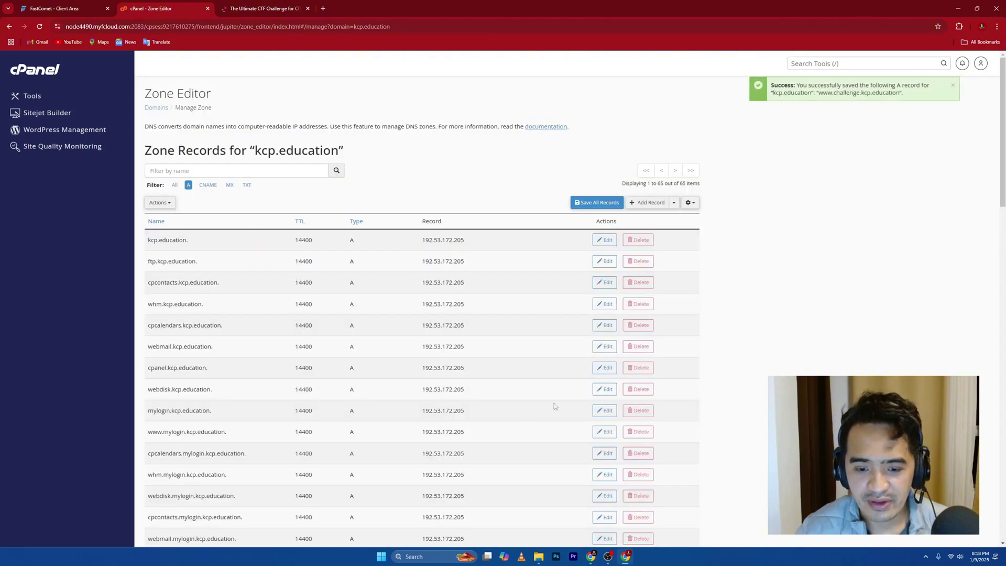
# Save the challenge.kcp.education record and verify it now shows 180.191.32.52.
pyautogui.scroll(-10, 554, 403)
pyautogui.scroll(-10, 535, 404)
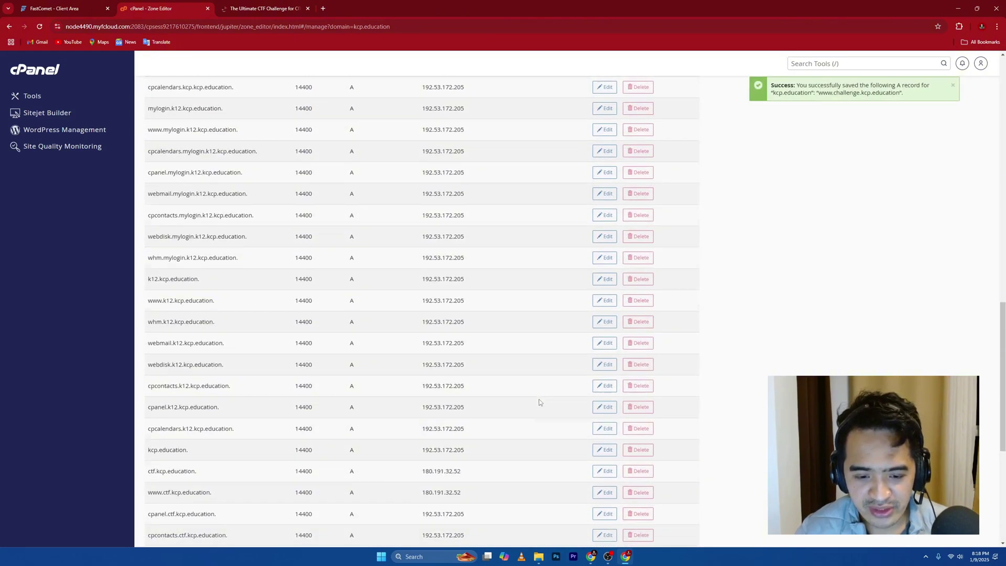
pyautogui.click(608, 445)
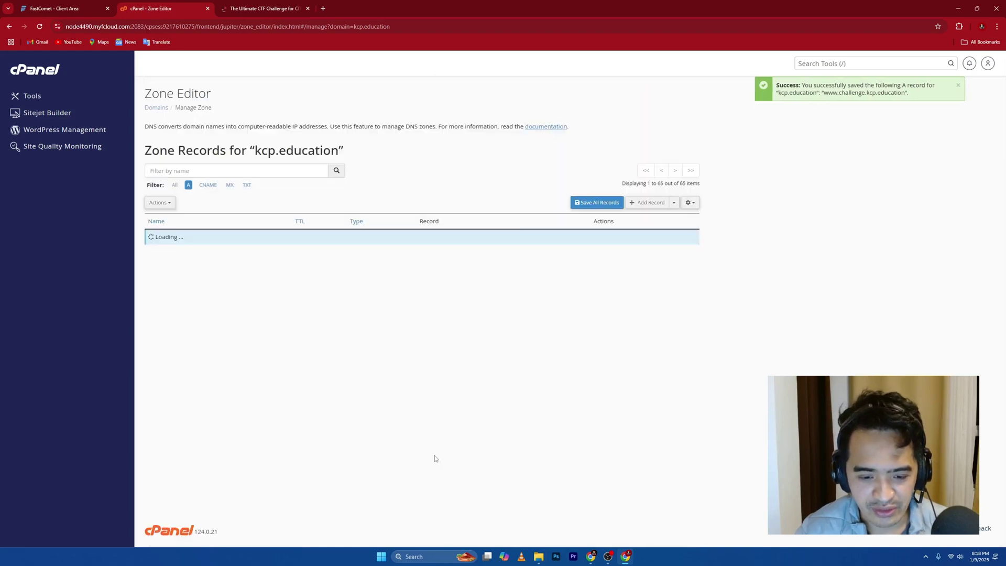
pyautogui.scroll(-5, 520, 417)
pyautogui.scroll(-15, 521, 417)
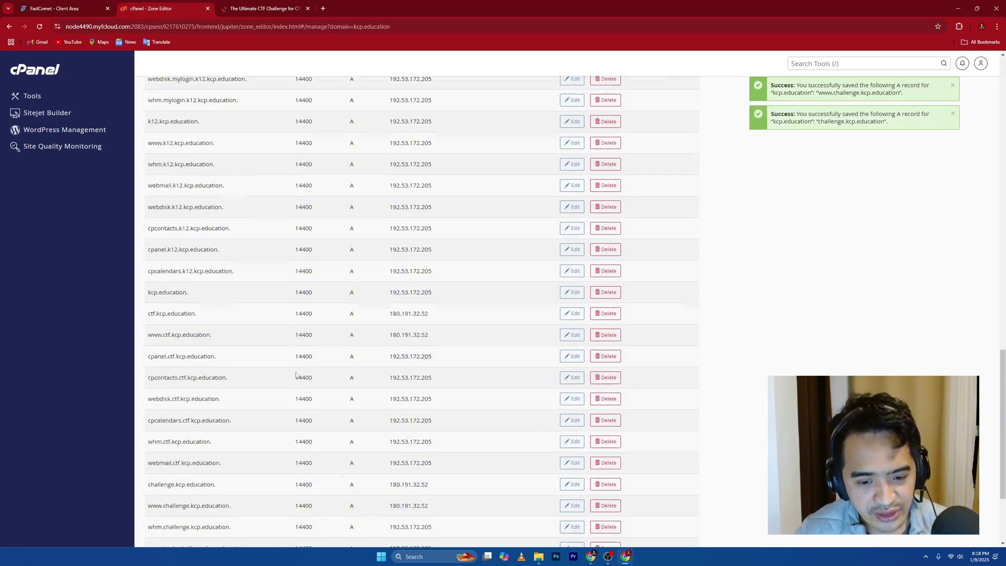
pyautogui.moveTo(150, 347); pyautogui.dragTo(409, 346)
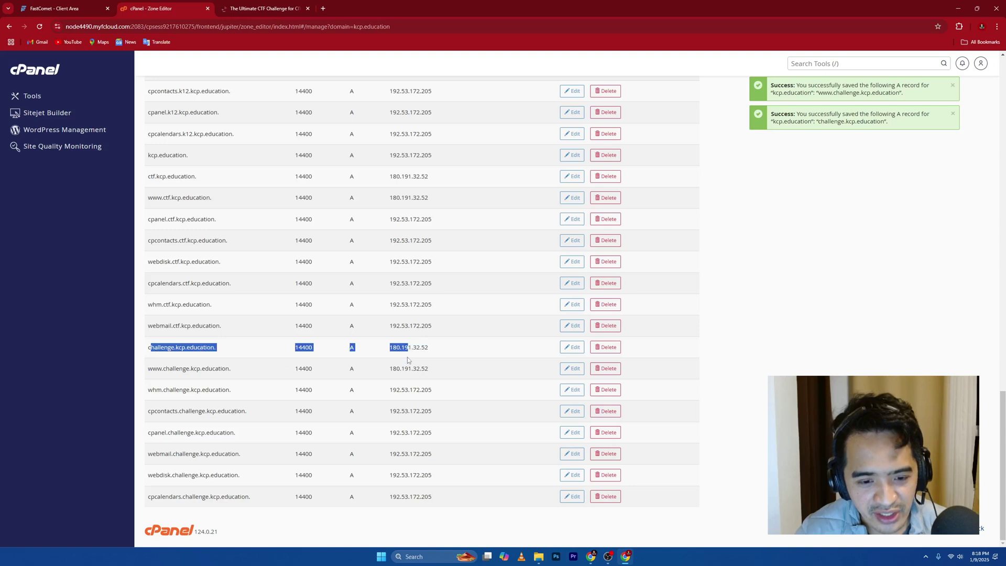
pyautogui.click(422, 349)
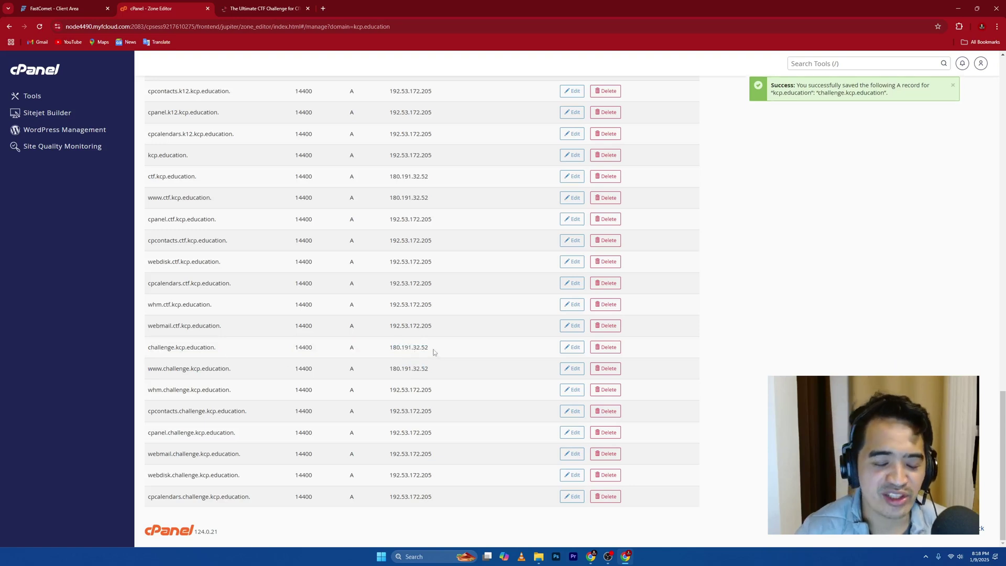
# Compare the CTFd site at 180.191.32.52 with the Zone Editor records, then open a blank tab.
pyautogui.click(222, 11)
pyautogui.click(94, 28)
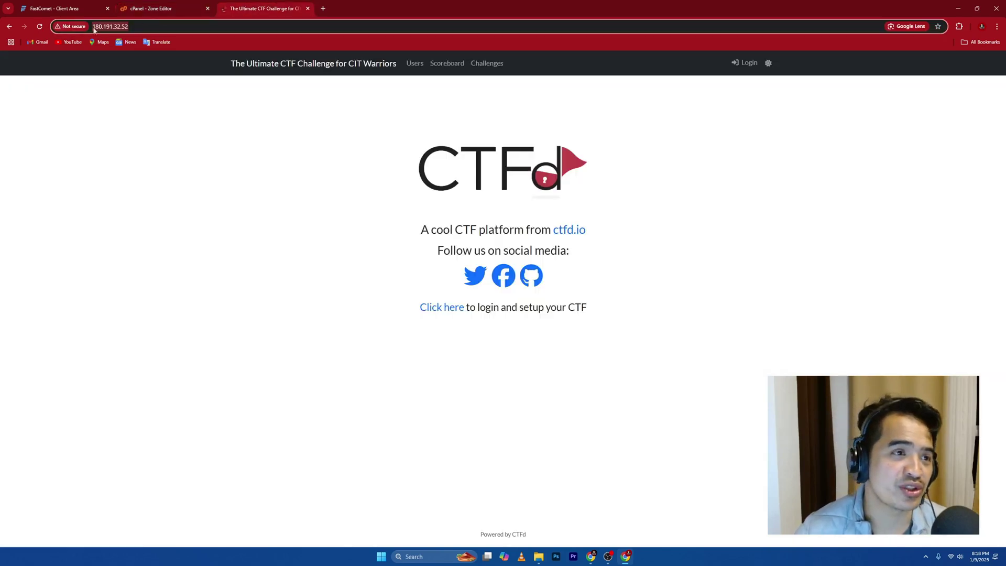
pyautogui.click(40, 26)
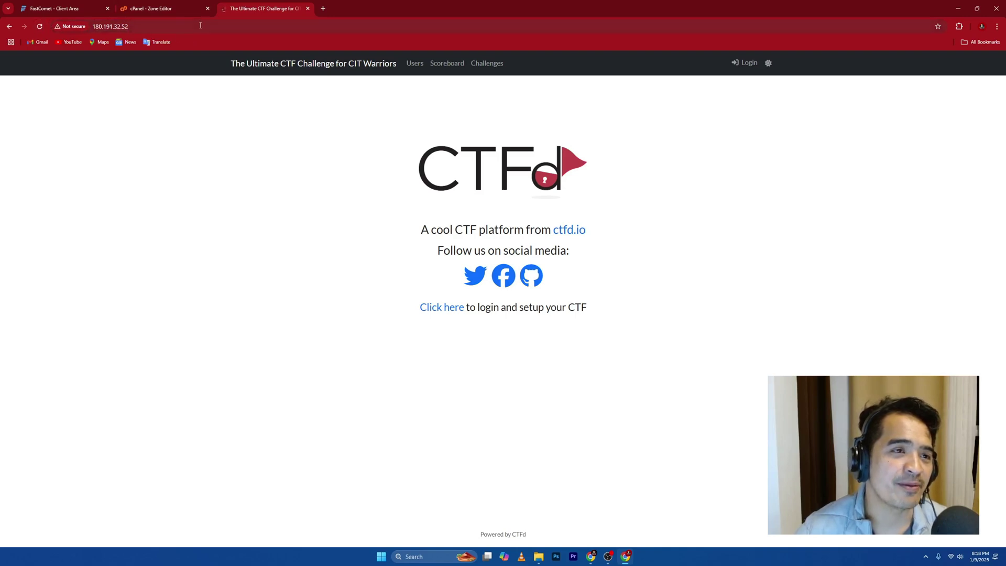
pyautogui.click(155, 11)
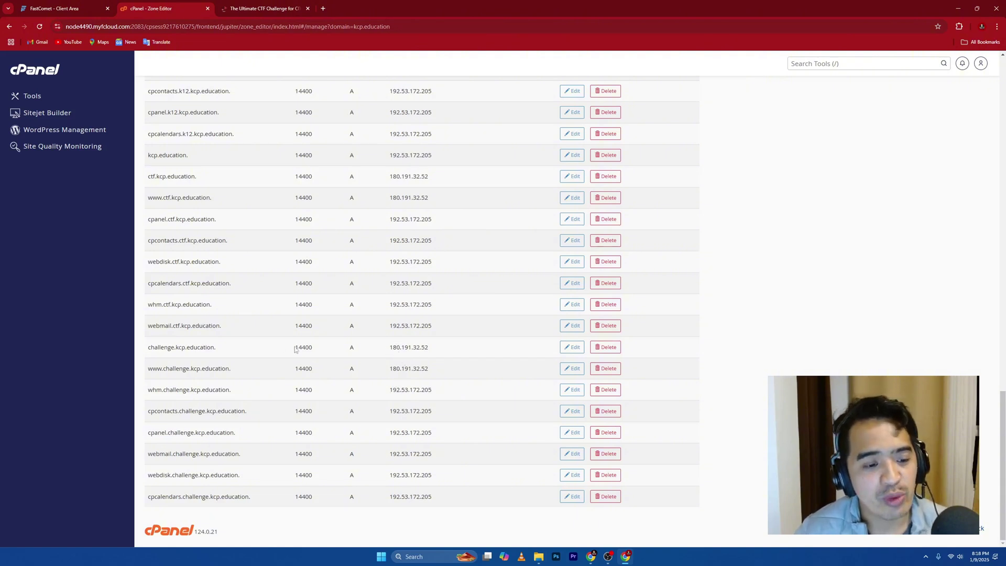
pyautogui.click(256, 10)
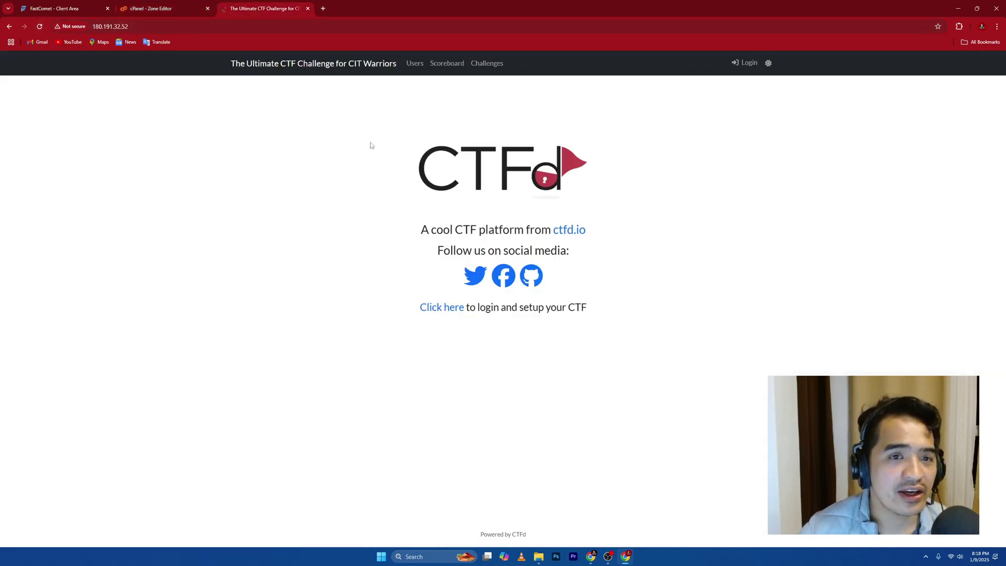
pyautogui.click(323, 8)
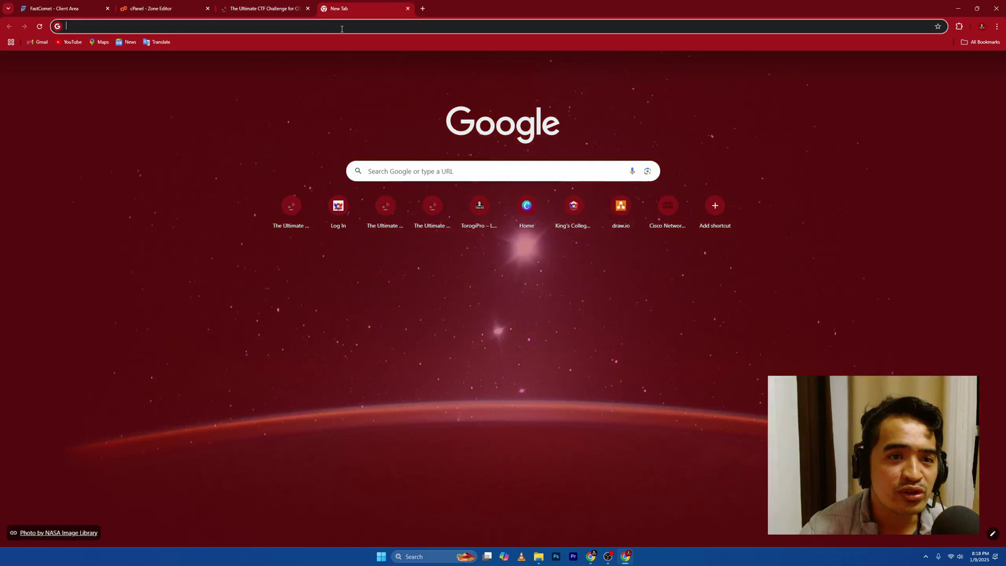
# Load challenge.kcp.education and reload it; it still shows an 'Index of /' listing.
pyautogui.click(346, 27)
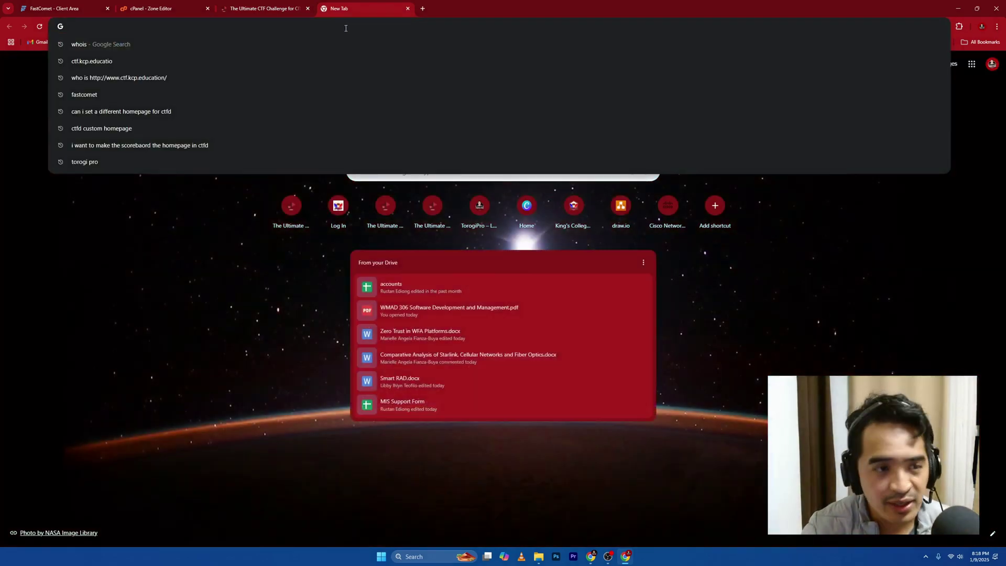
pyautogui.write('challenge')
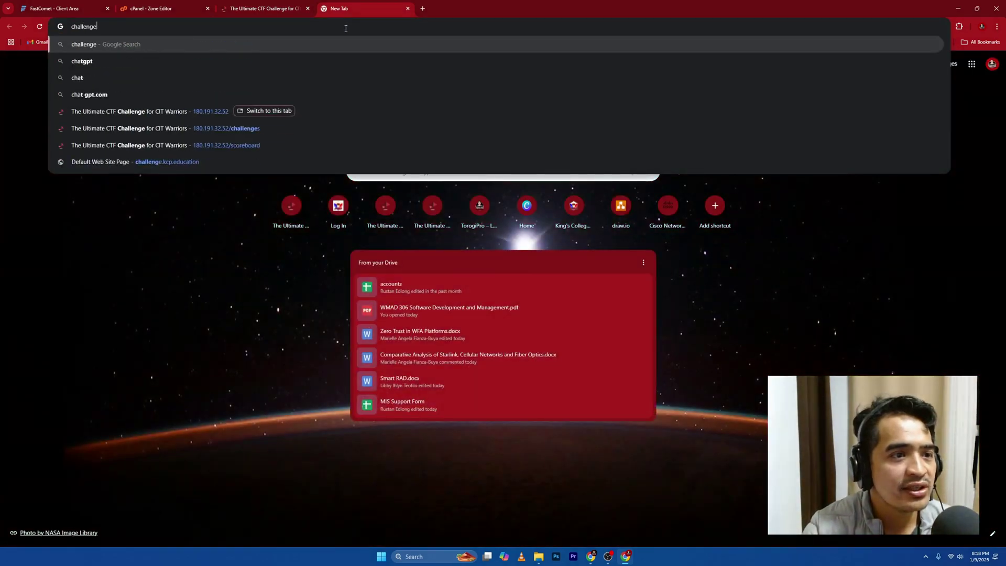
pyautogui.write('.kcp.')
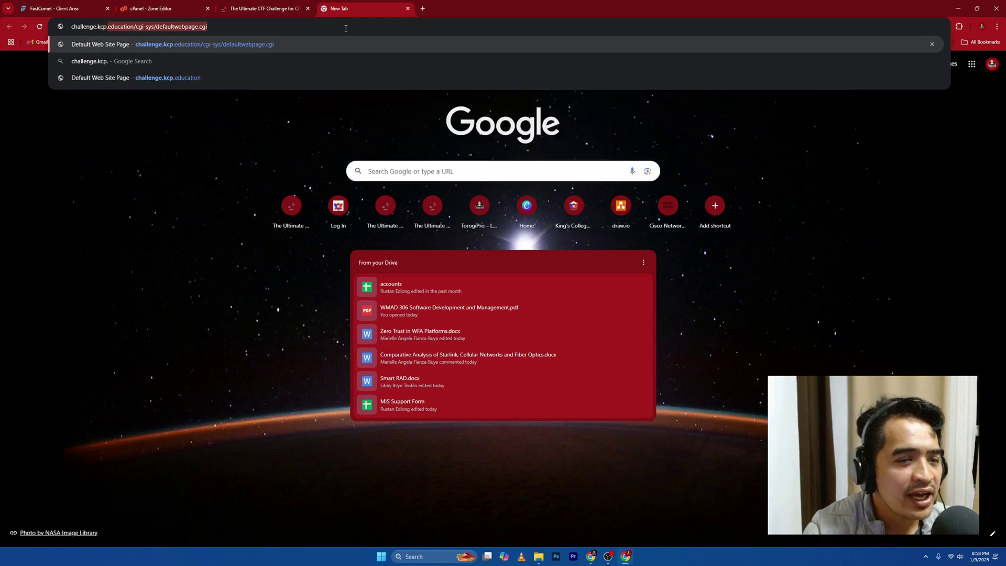
pyautogui.write('education')
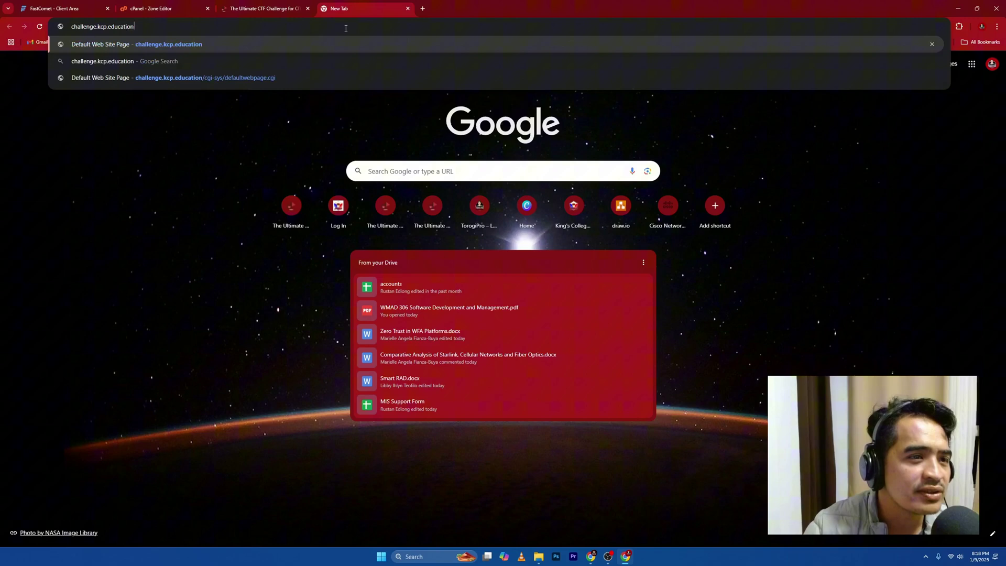
pyautogui.press('Return')
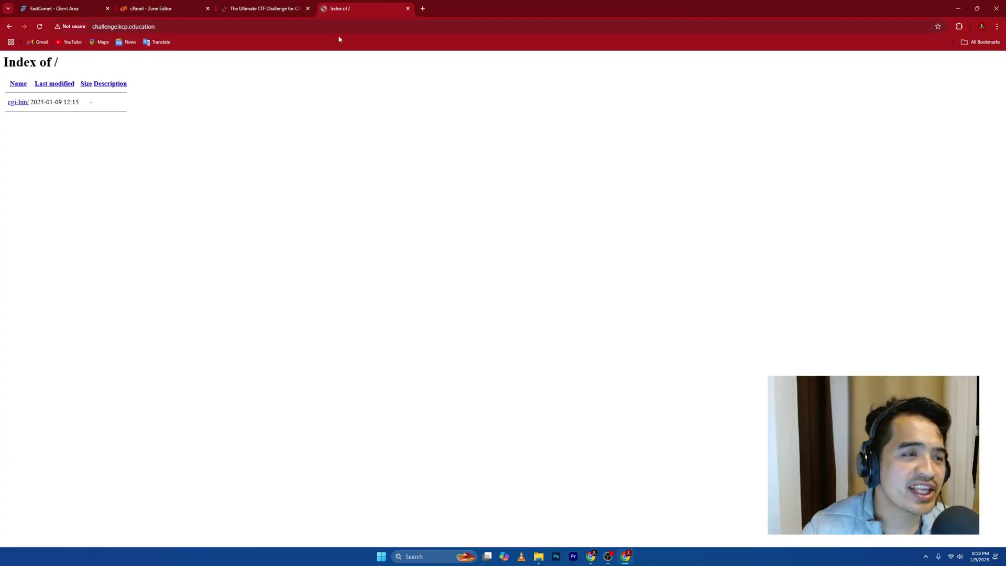
pyautogui.click(40, 27)
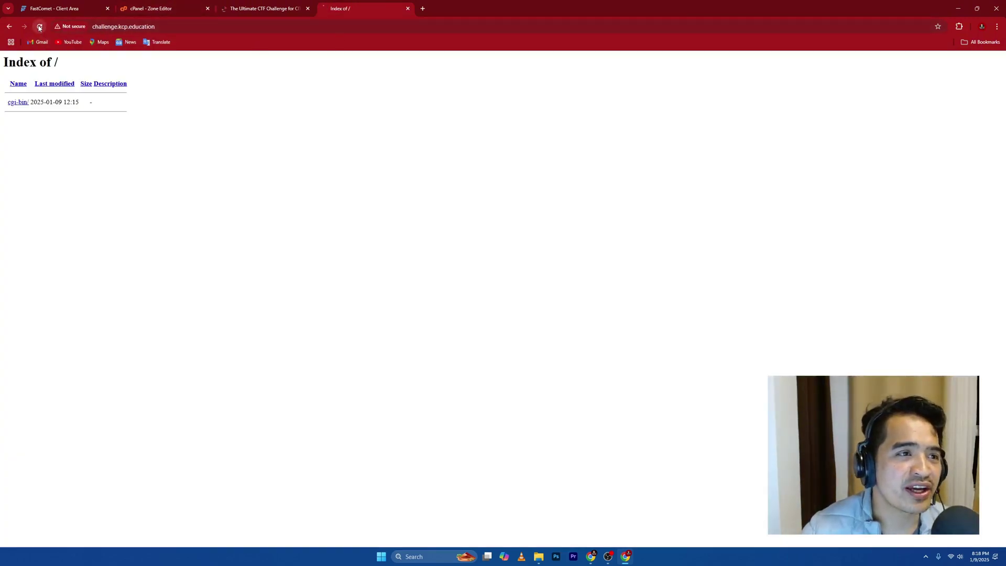
pyautogui.click(40, 27)
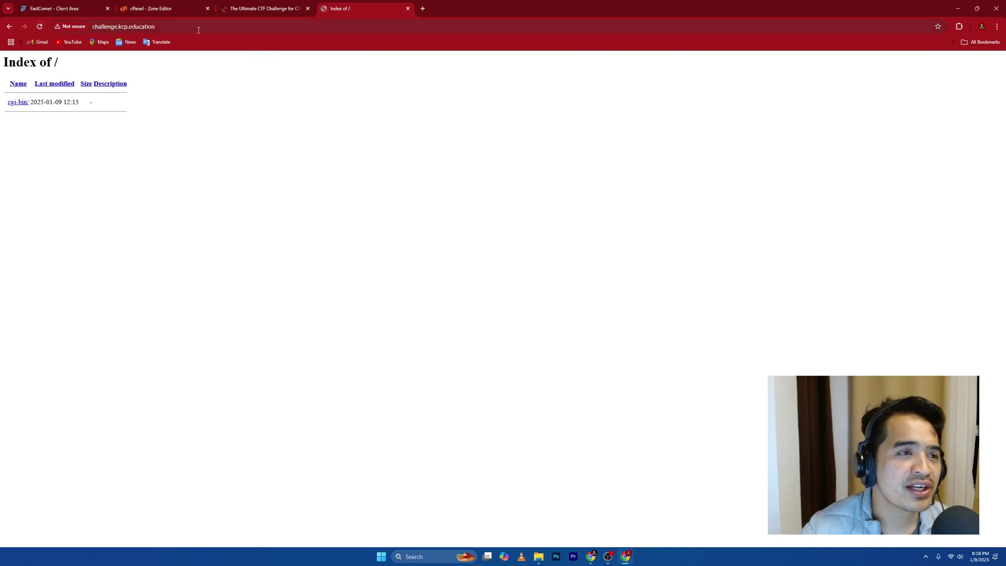
pyautogui.click(106, 27)
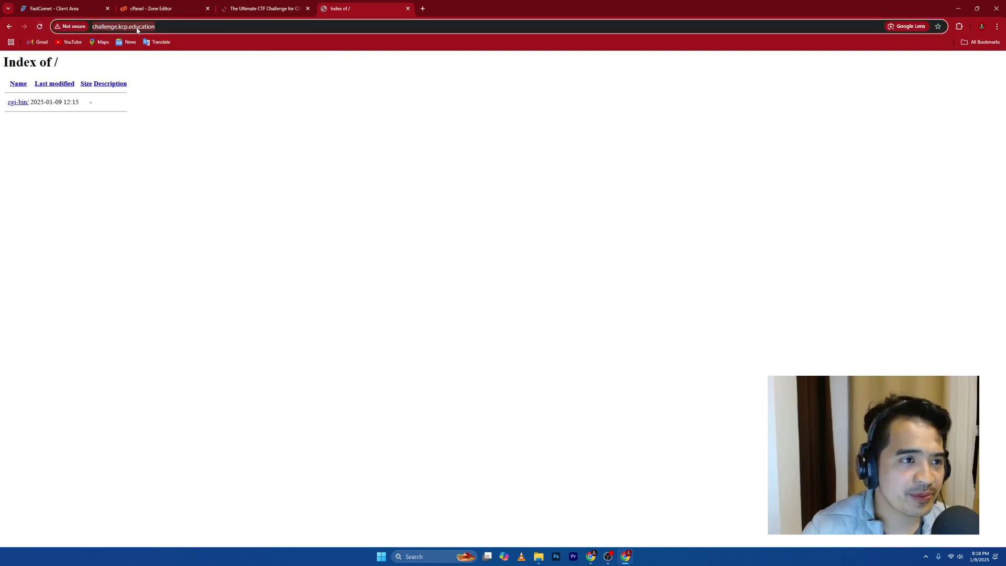
pyautogui.press('Home')
pyautogui.write('ww')
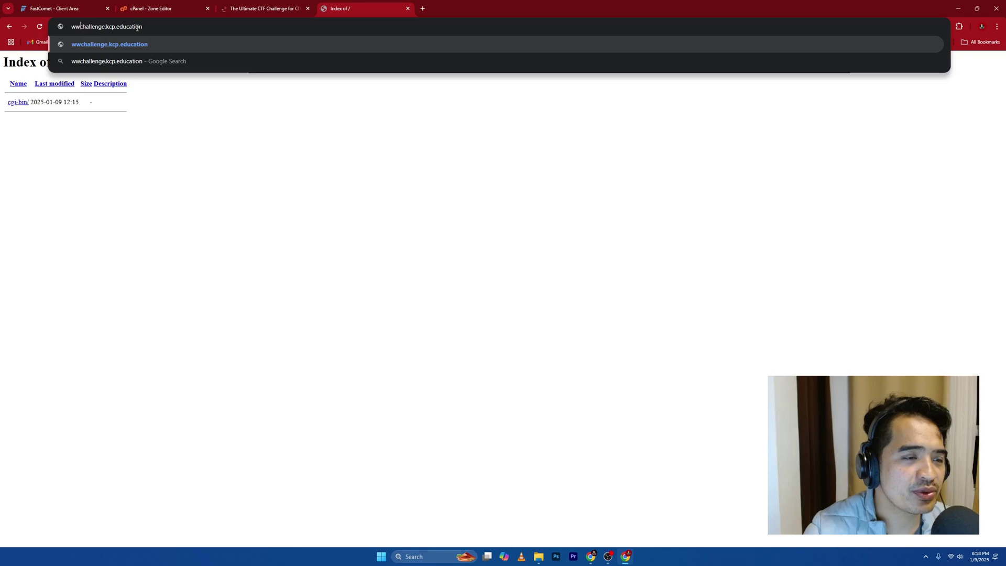
pyautogui.write('w.')
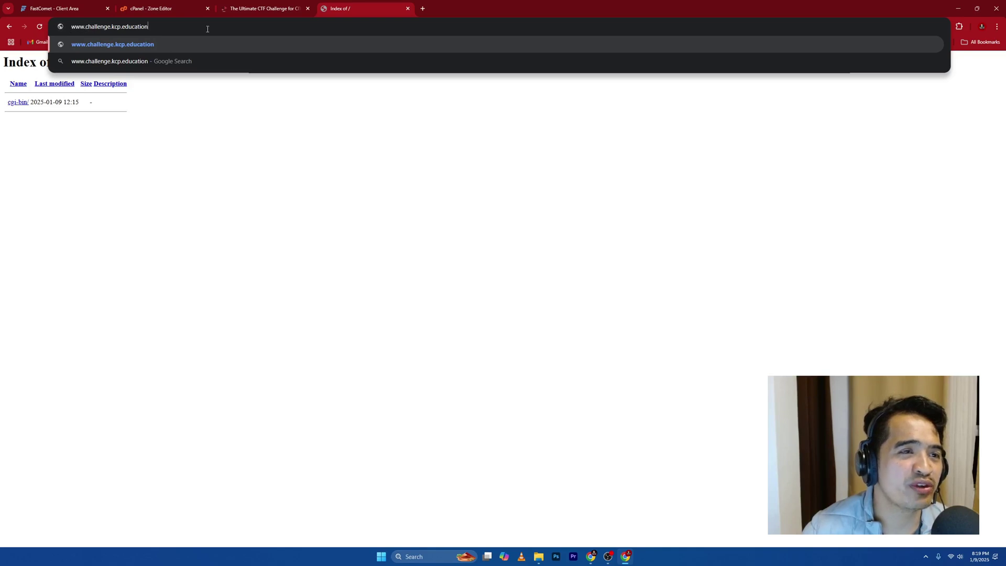
pyautogui.press('Return')
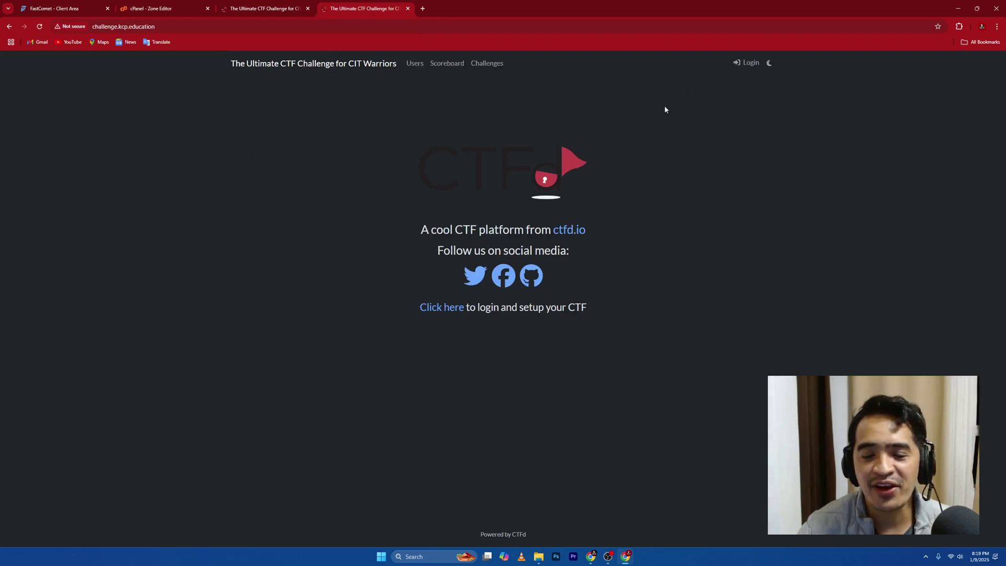
# Switch the CTFd home page to the light theme and compare it with the IP-address tab.
pyautogui.click(768, 63)
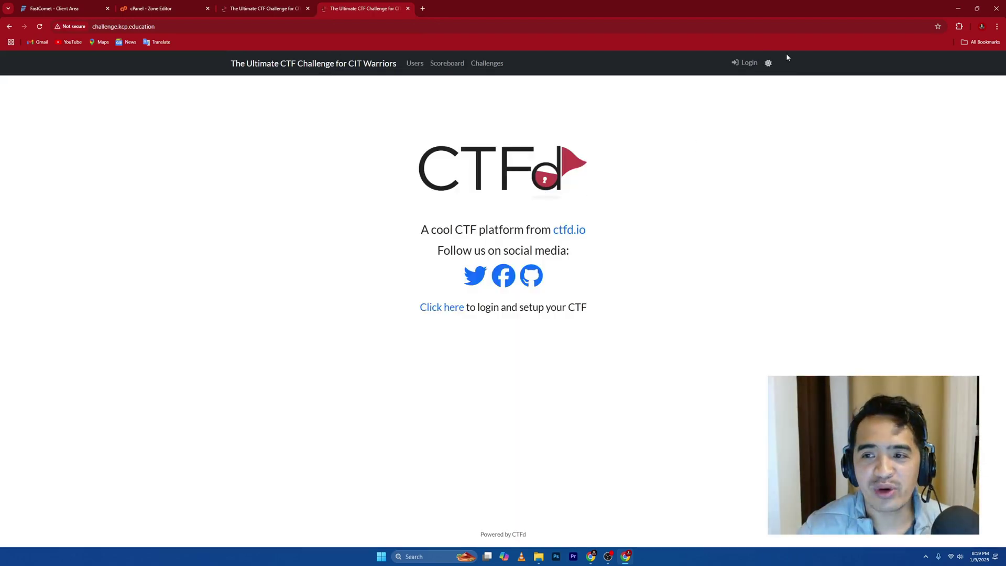
pyautogui.click(768, 63)
pyautogui.click(769, 64)
pyautogui.click(769, 65)
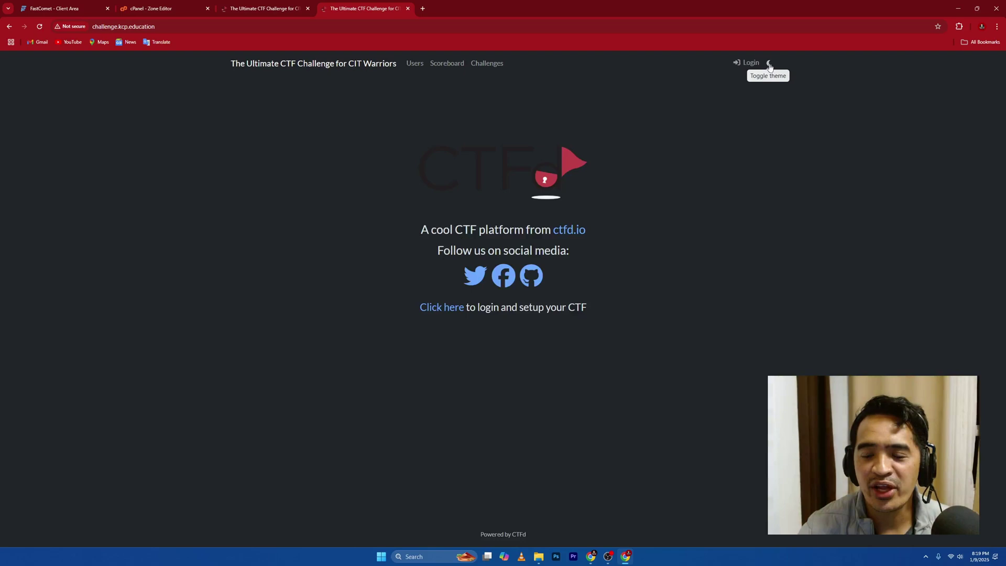
pyautogui.click(769, 65)
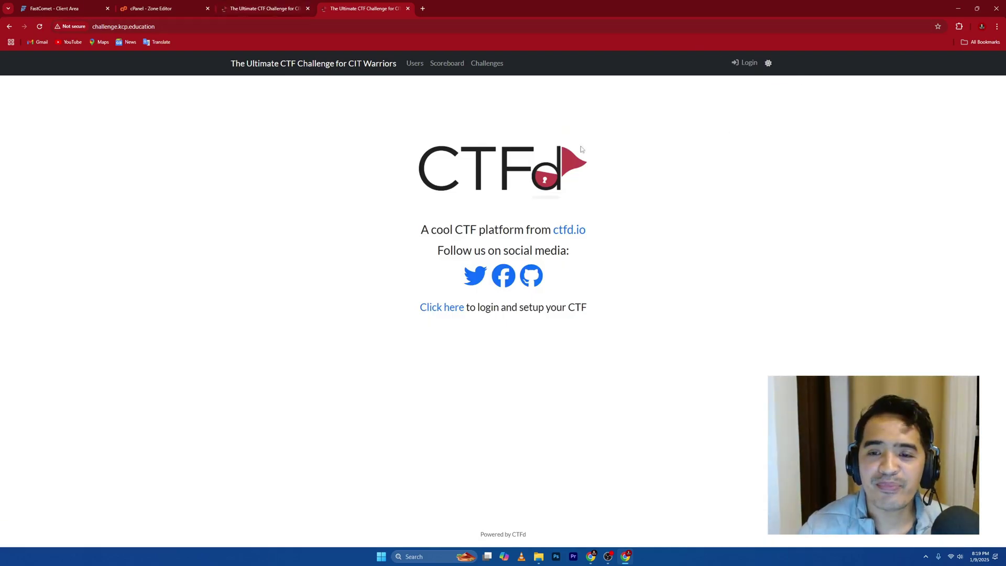
pyautogui.click(251, 11)
pyautogui.click(355, 13)
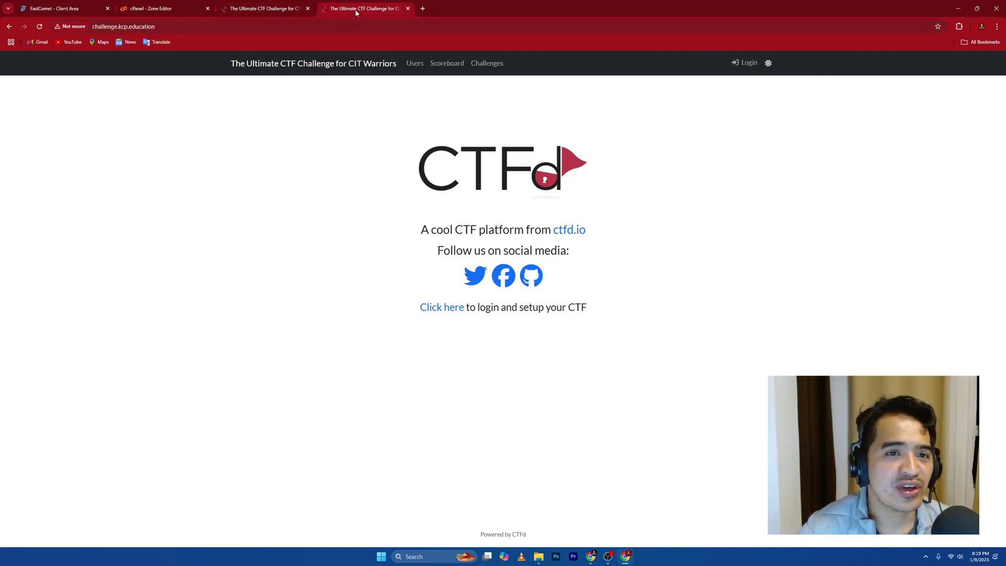
# Open the Scoreboard on both the IP-address site and challenge.kcp.education and compare the leaders.
pyautogui.hotkey('ctrl', 'shift', 'Tab')
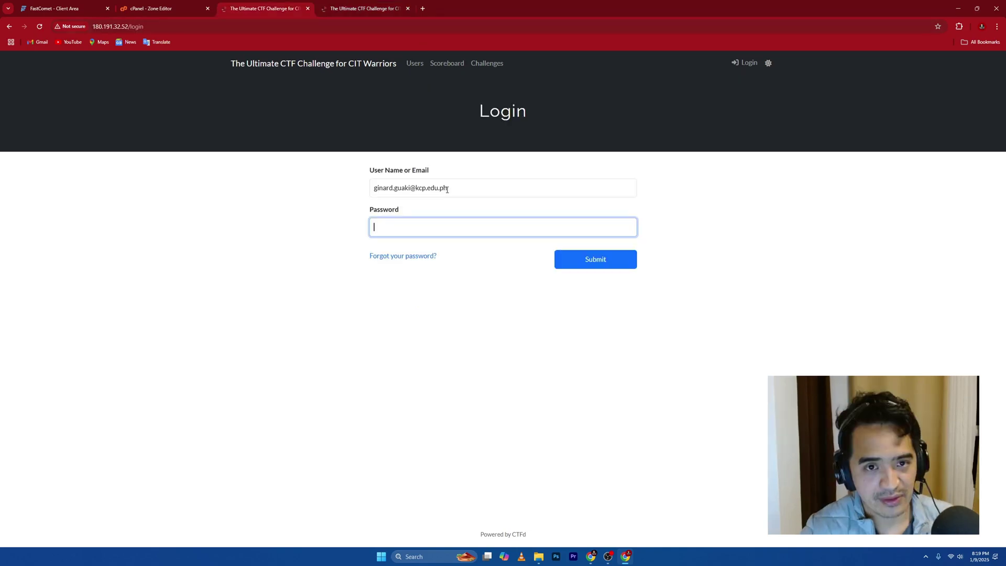
pyautogui.click(448, 66)
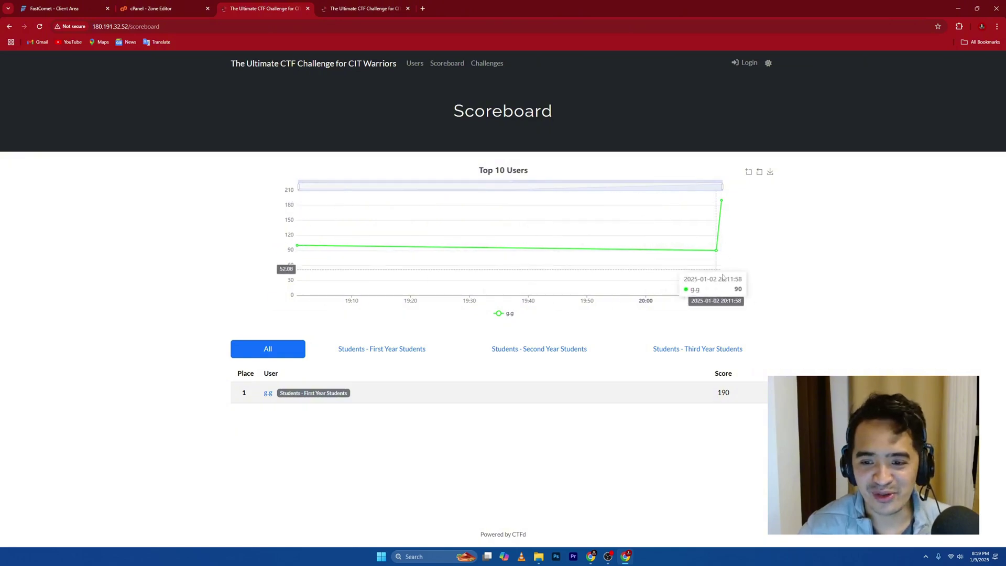
pyautogui.click(359, 11)
pyautogui.click(448, 63)
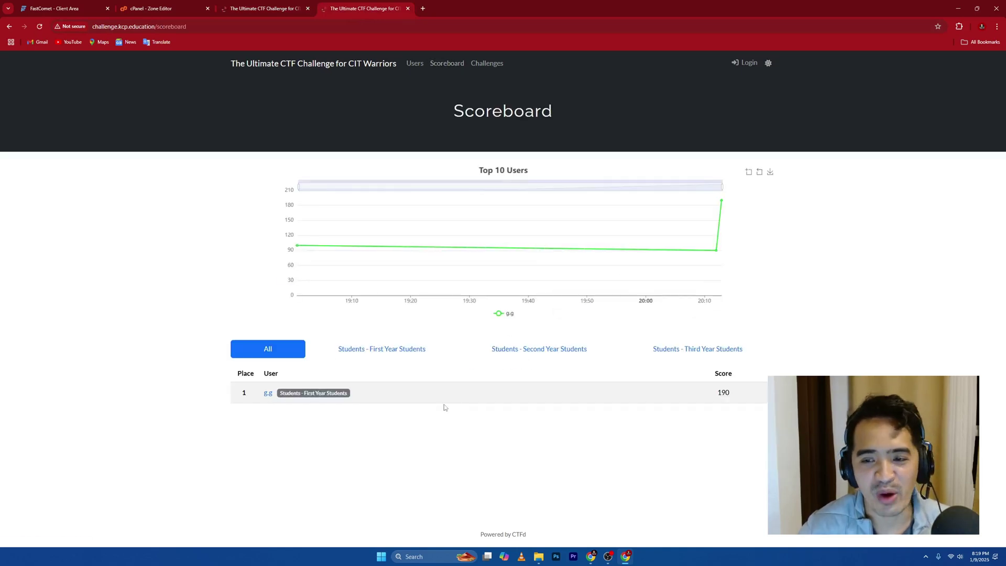
pyautogui.click(279, 10)
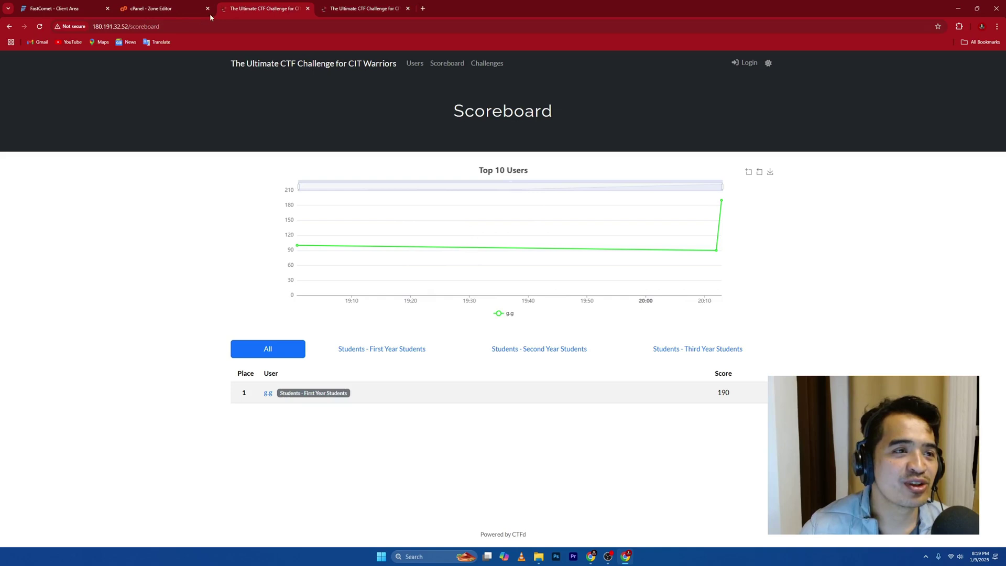
pyautogui.click(352, 9)
# Check the domain tab's full www address, then open a new blank tab.
pyautogui.click(97, 26)
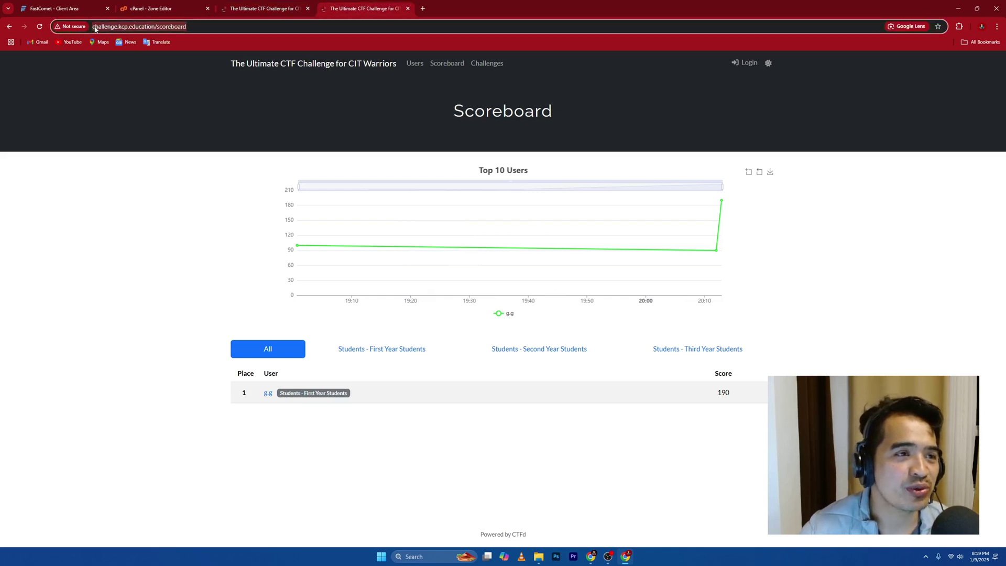
pyautogui.click(96, 25)
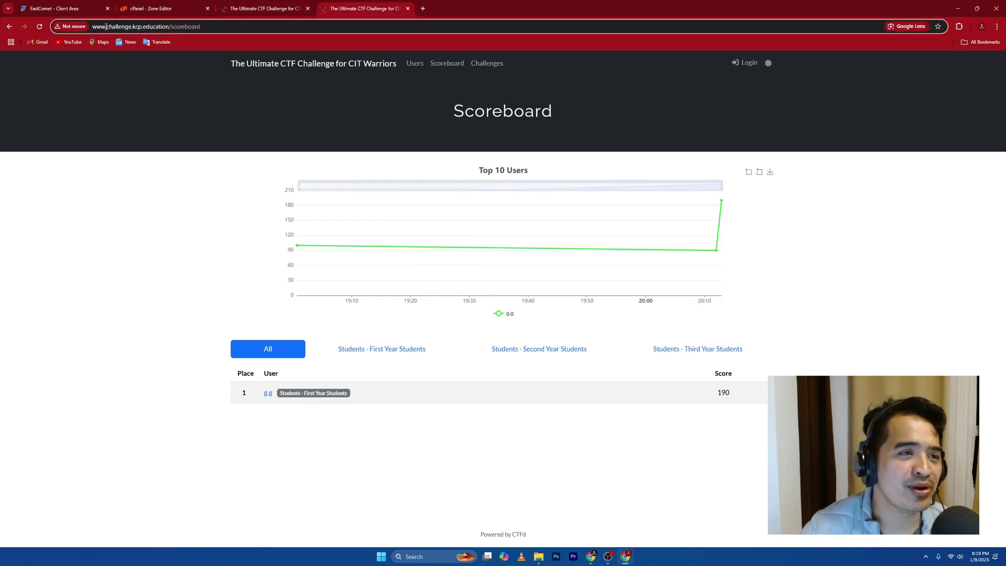
pyautogui.click(423, 8)
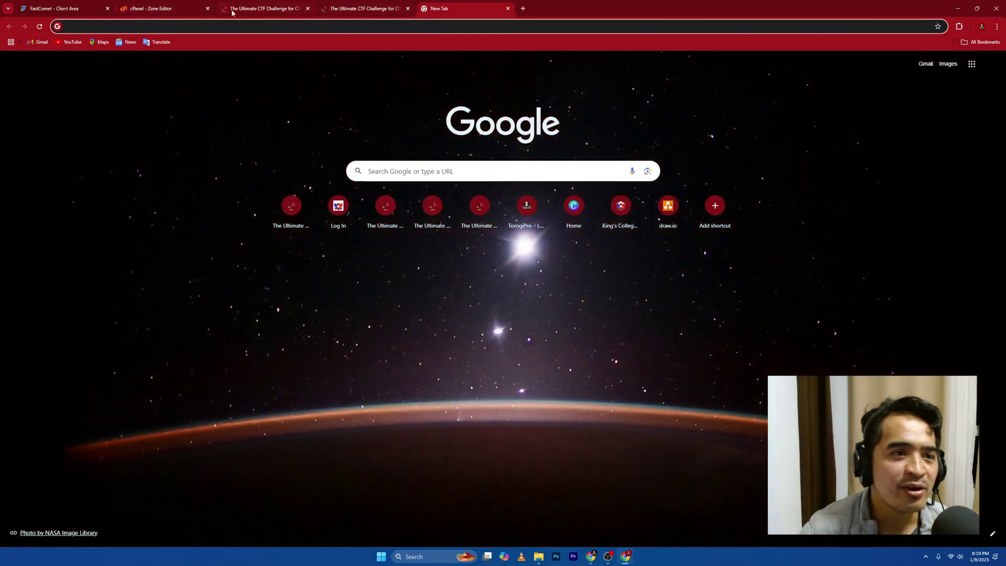
# Copy the challenge.kcp.education record name from the Zone Editor records list.
pyautogui.click(177, 13)
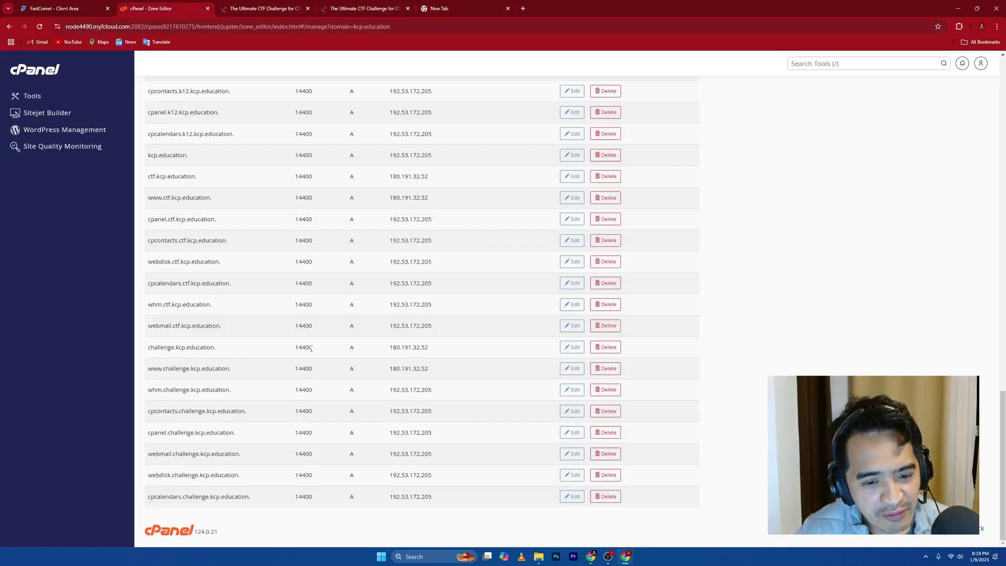
pyautogui.moveTo(222, 350); pyautogui.dragTo(148, 348)
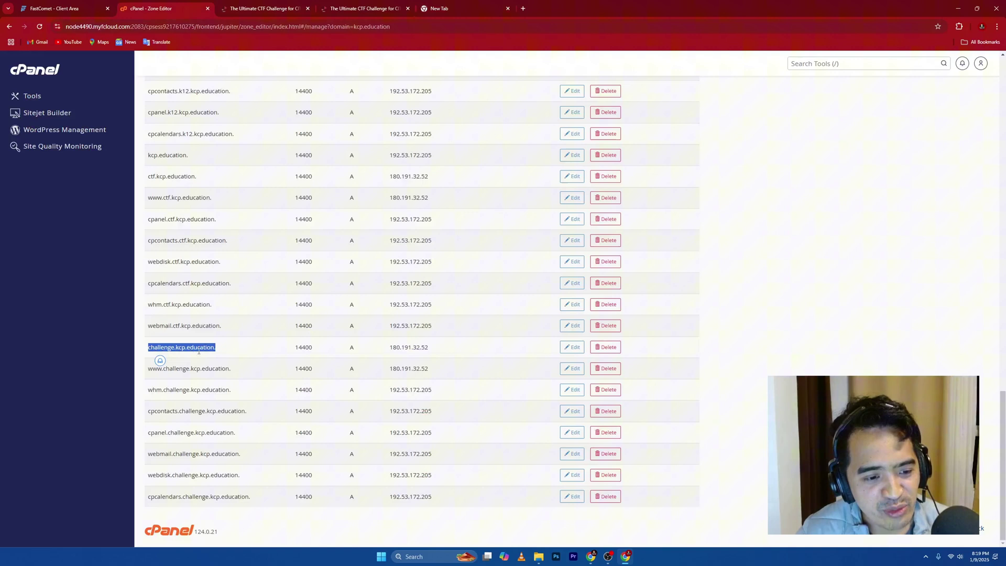
pyautogui.click(214, 347)
pyautogui.moveTo(214, 347); pyautogui.dragTo(148, 347)
pyautogui.rightClick(155, 347)
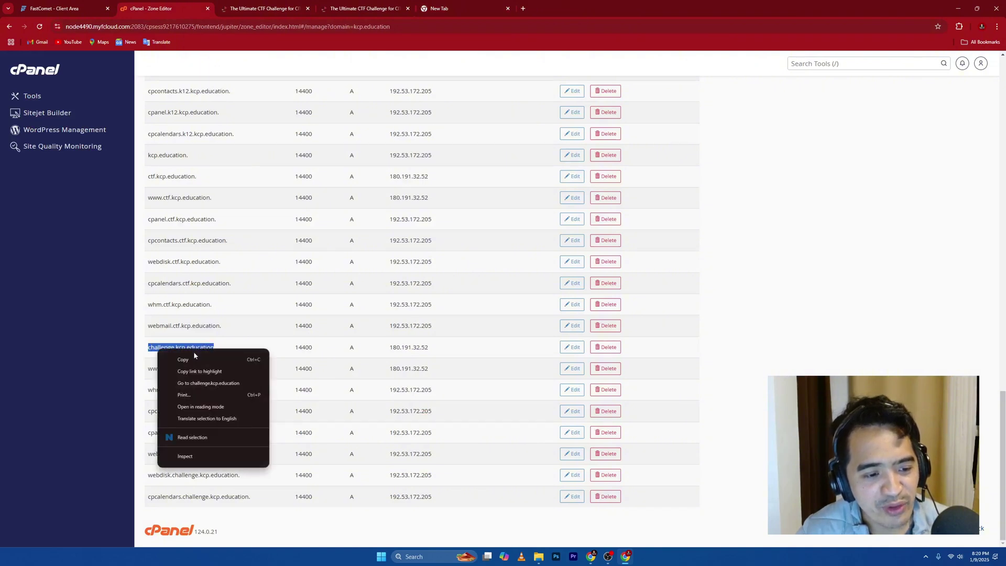
pyautogui.click(201, 355)
# Load challenge.kcp.education in the new tab, which shows an 'Index of /' listing.
pyautogui.click(436, 9)
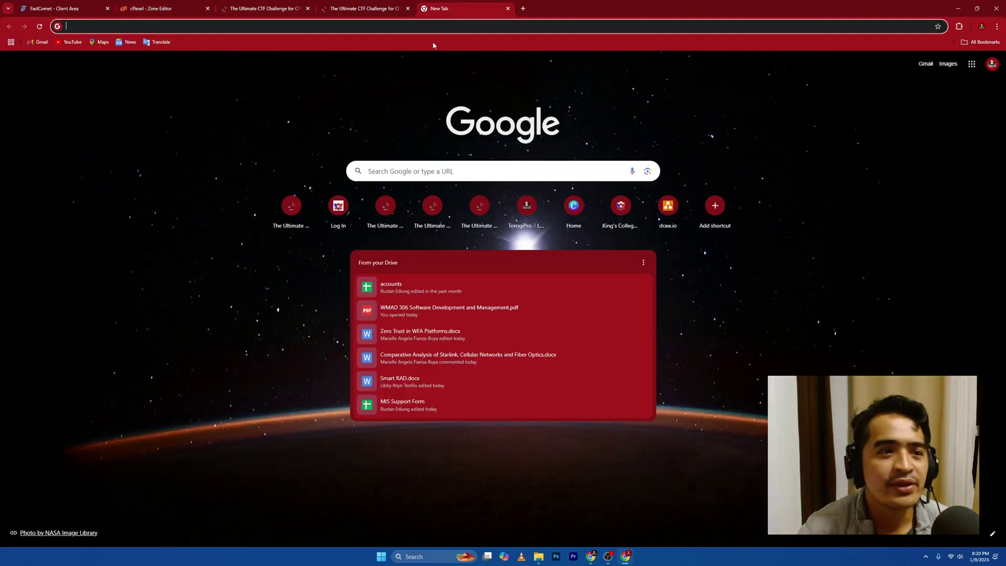
pyautogui.click(144, 25)
pyautogui.hotkey('ctrl', 'v')
pyautogui.press('Return')
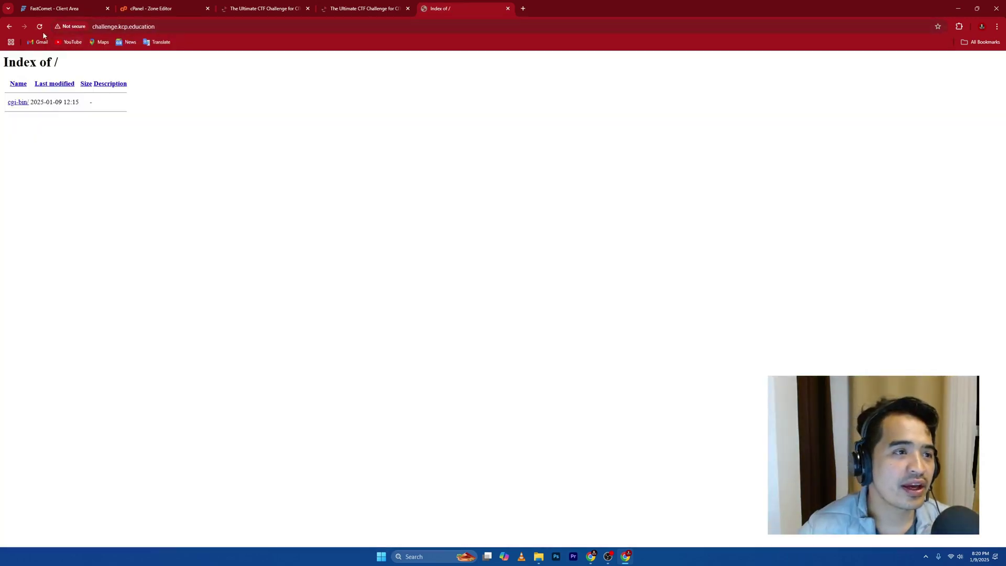
pyautogui.click(41, 26)
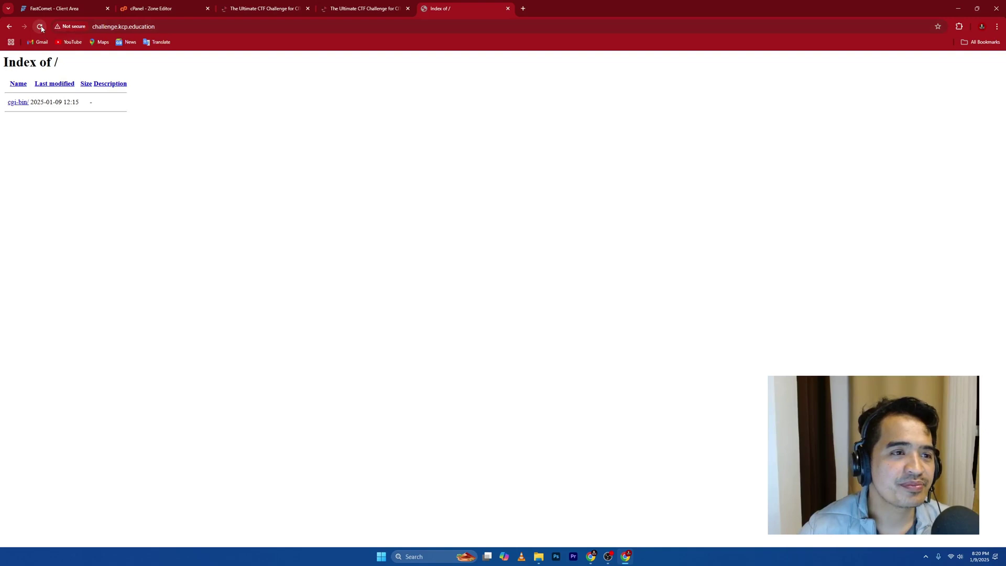
pyautogui.click(40, 26)
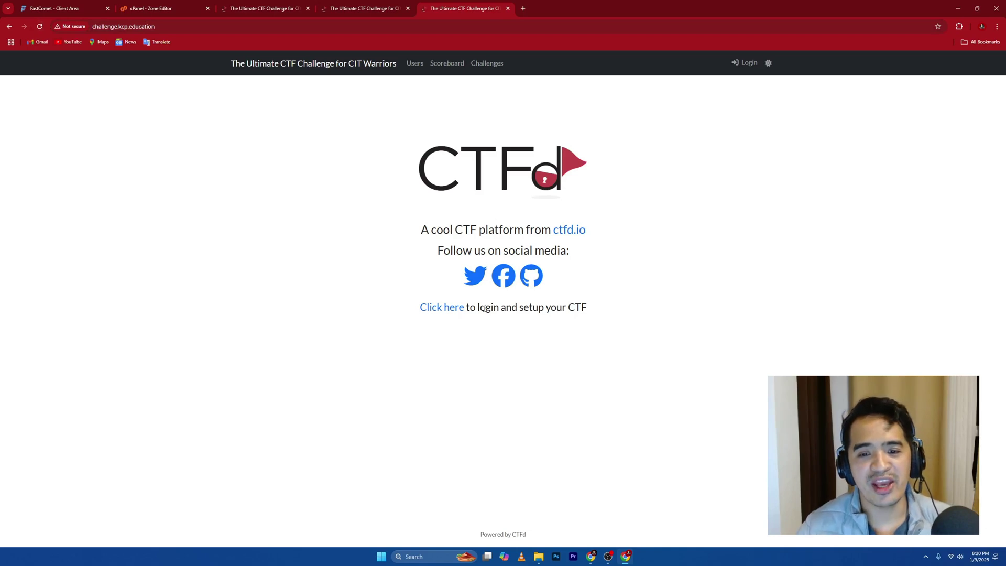
pyautogui.click(446, 63)
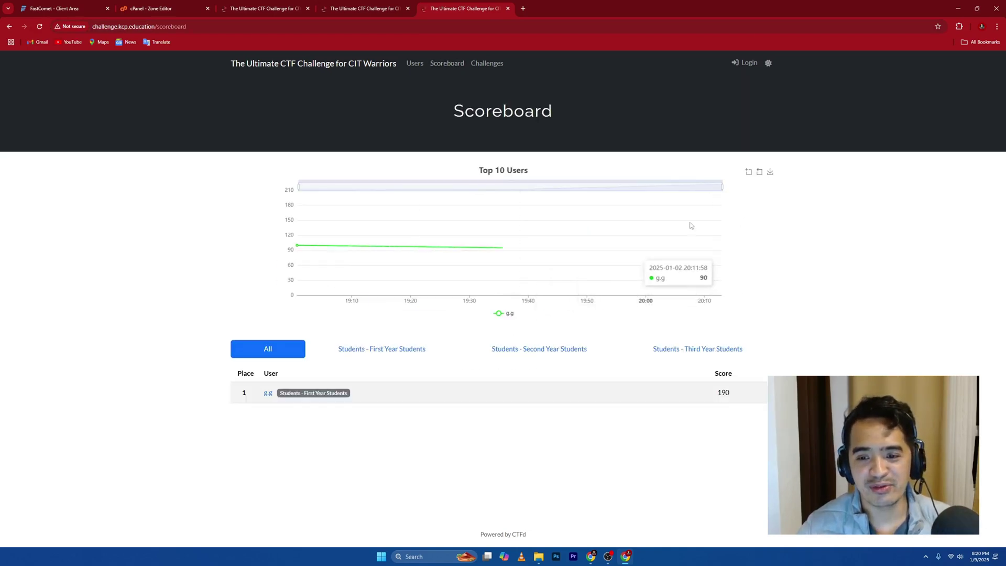
pyautogui.click(361, 11)
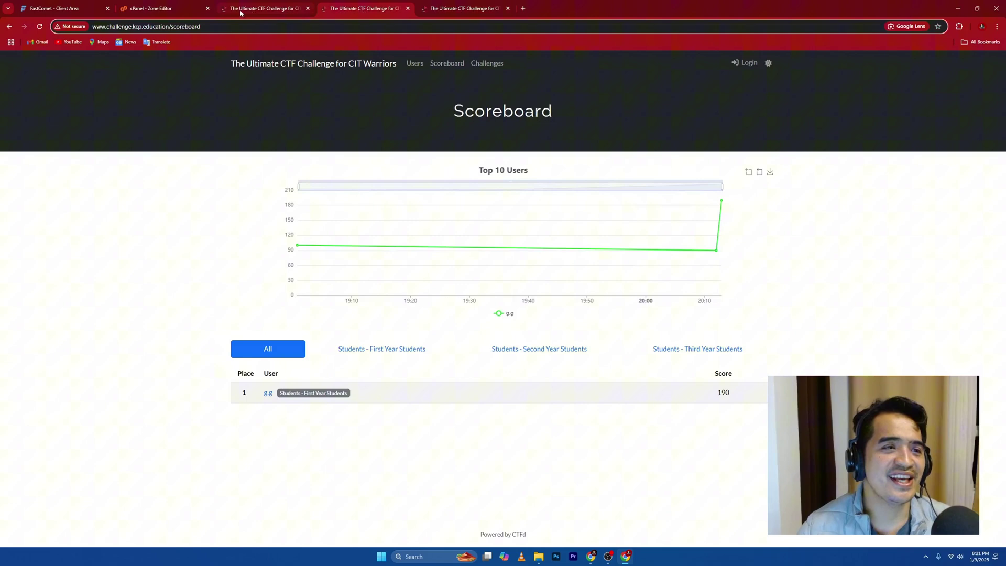
pyautogui.click(158, 8)
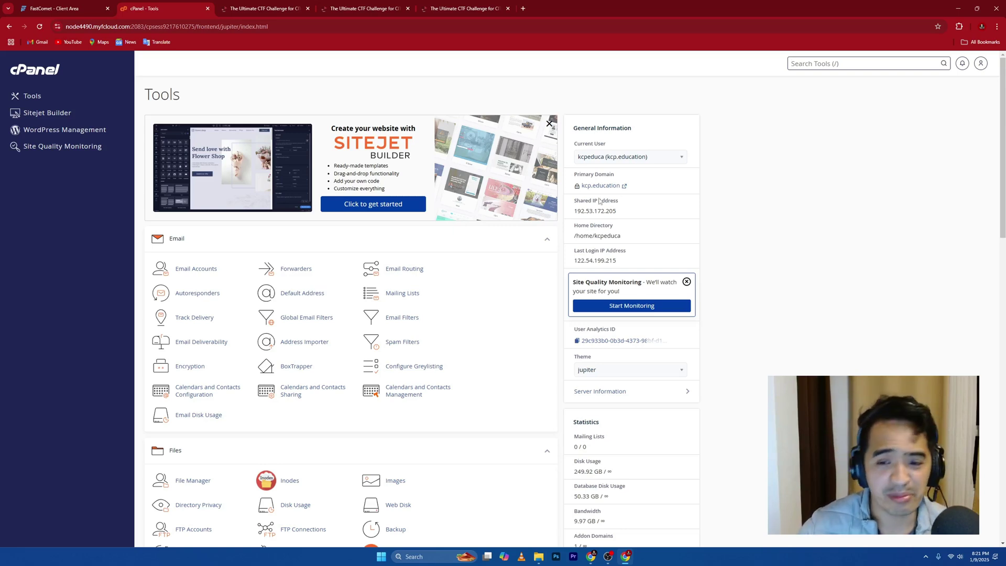
# Scroll down the cPanel Tools page.
pyautogui.scroll(-5, 733, 205)
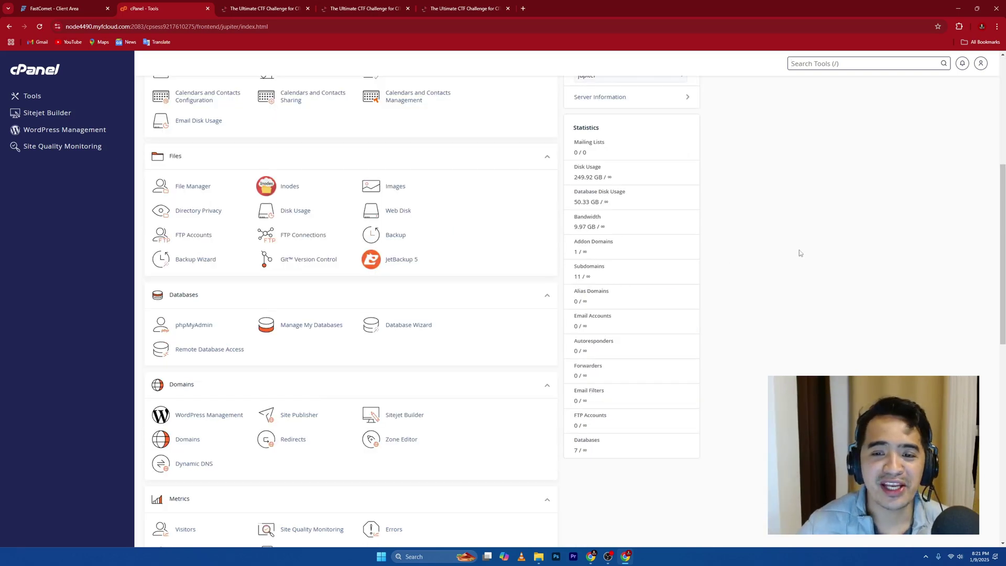